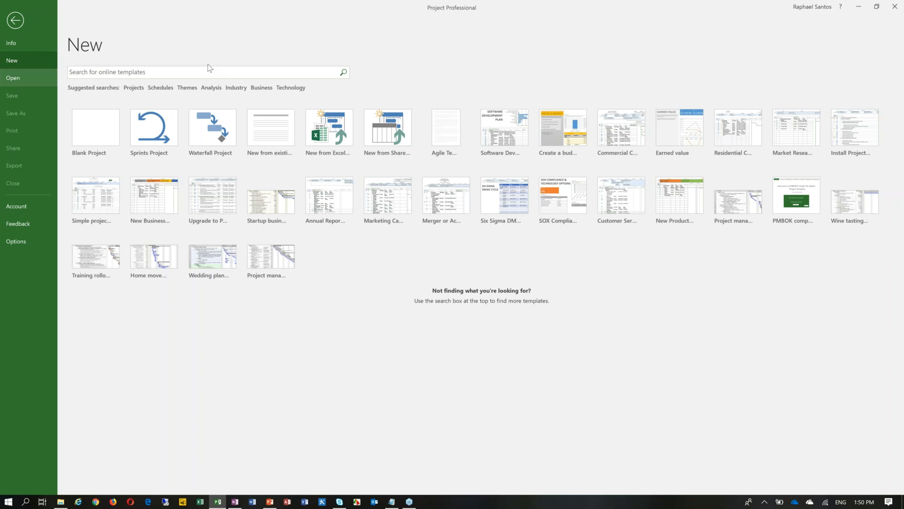
Open the recent Project Server Installation.mpp from the Team Site folder and bring up its custom field settings.
left_click(29, 80)
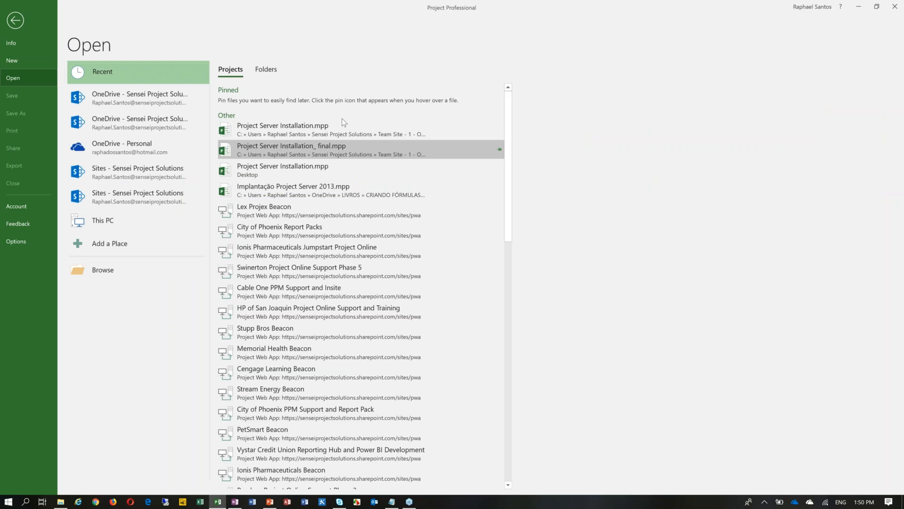
left_click(316, 126)
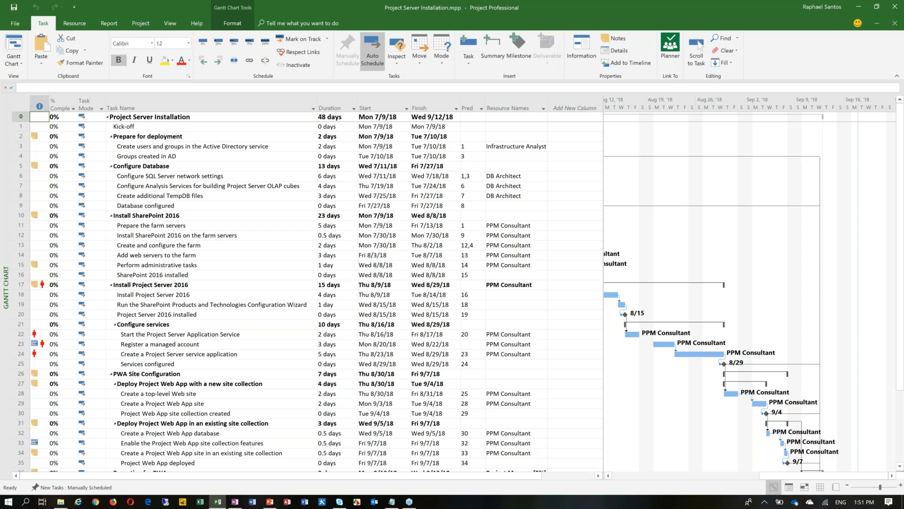
key("alt+Tab")
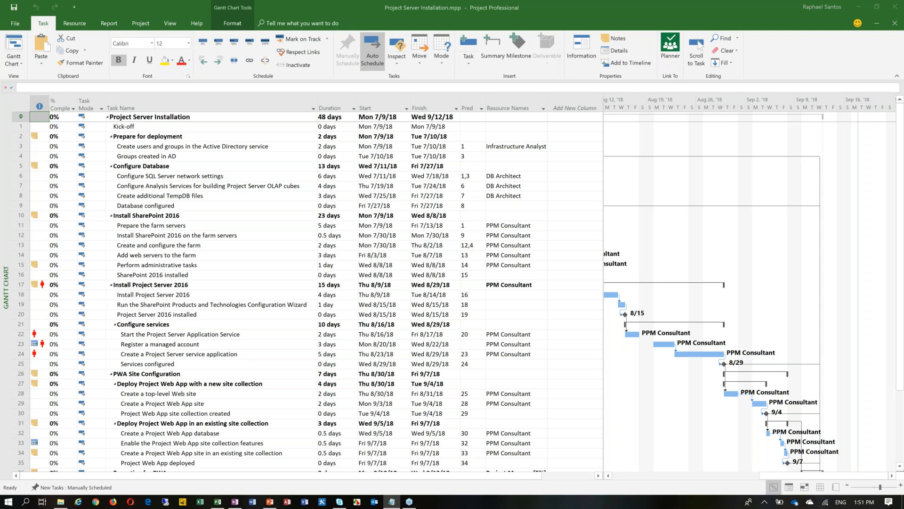
left_click(328, 6)
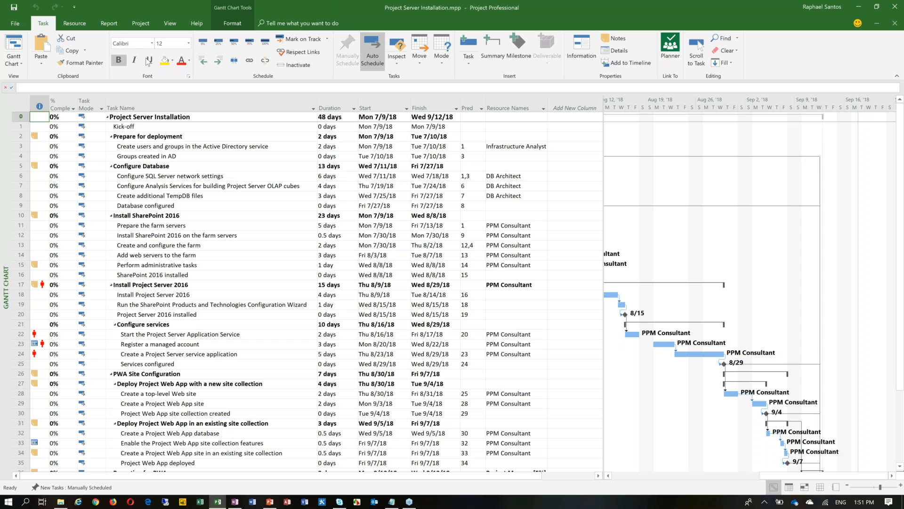
left_click(143, 24)
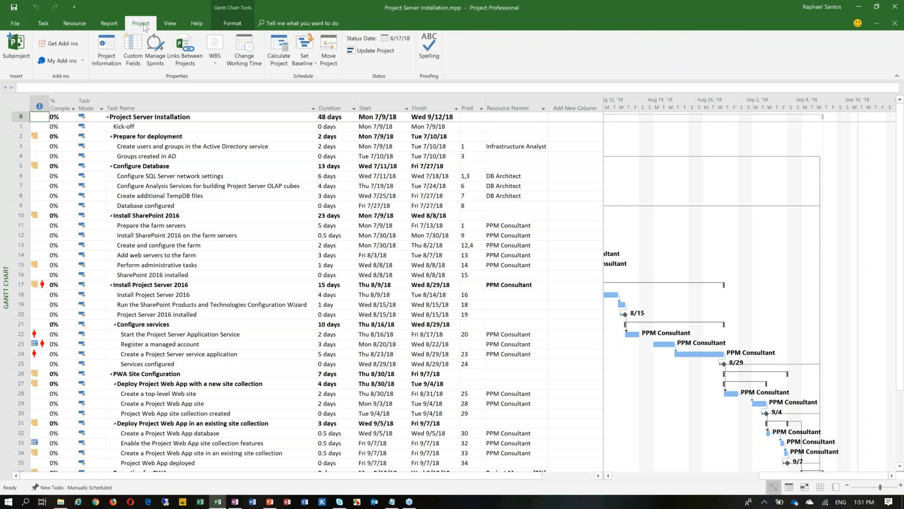
left_click(135, 57)
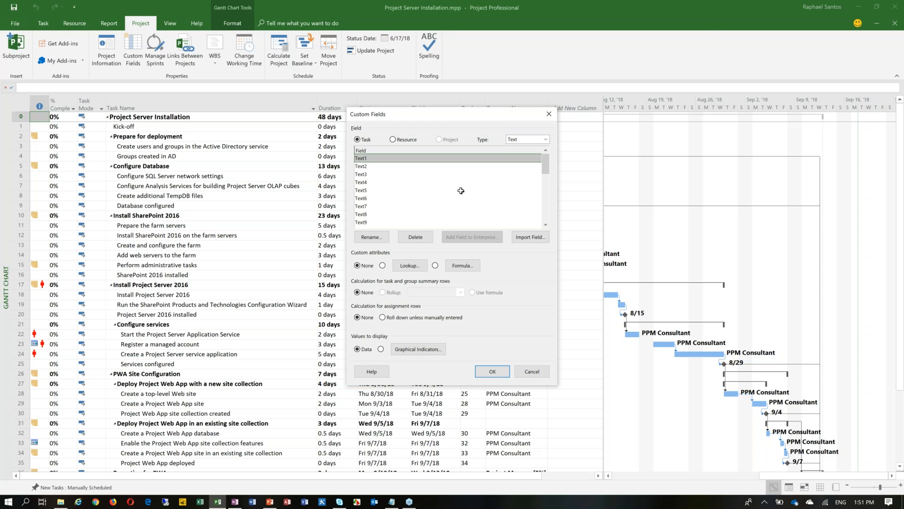
left_click(546, 141)
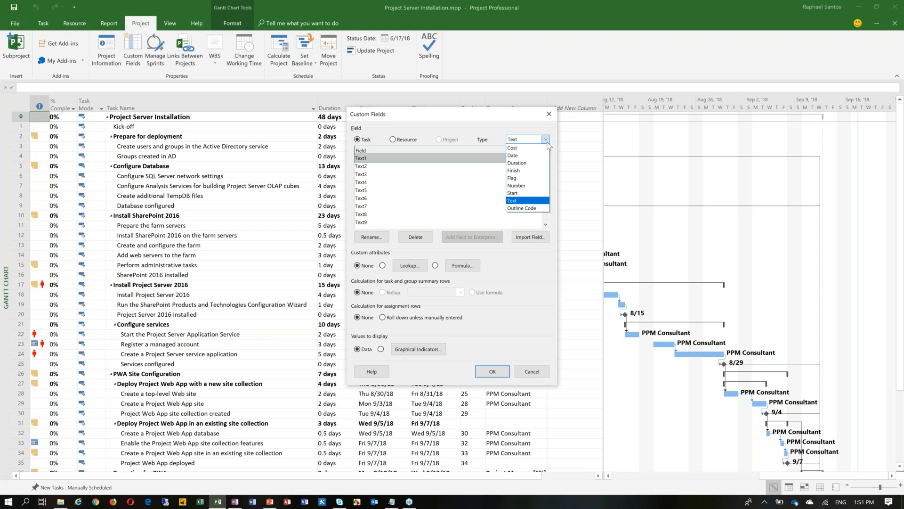
left_click(526, 178)
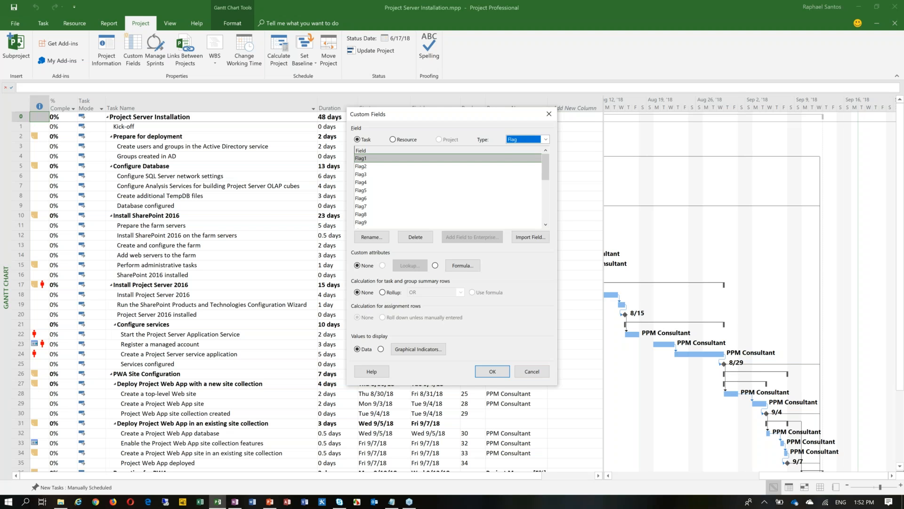
left_click(545, 139)
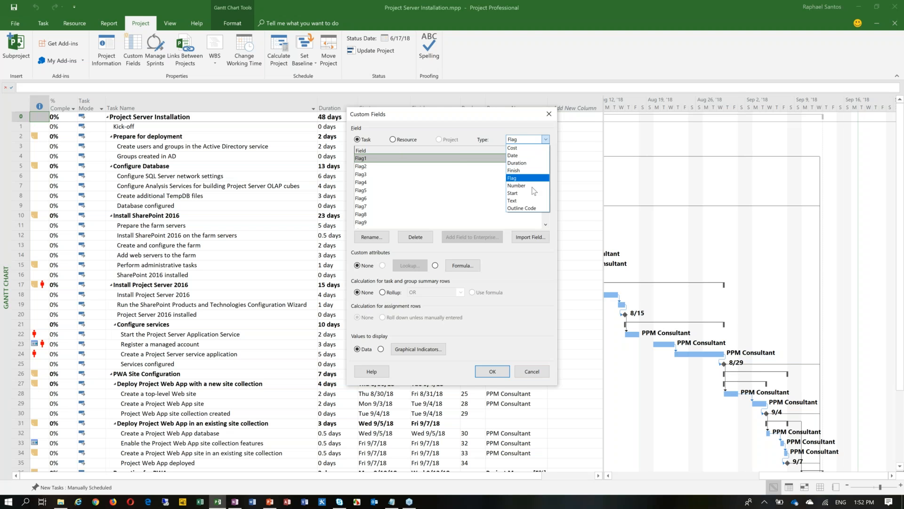
left_click(523, 200)
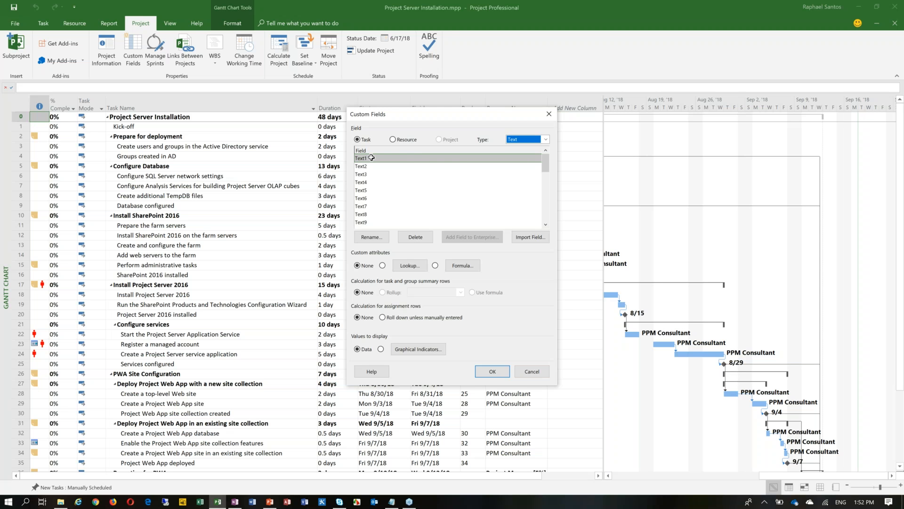
Rename the task custom field Text1 as "# Baseline".
left_click(372, 237)
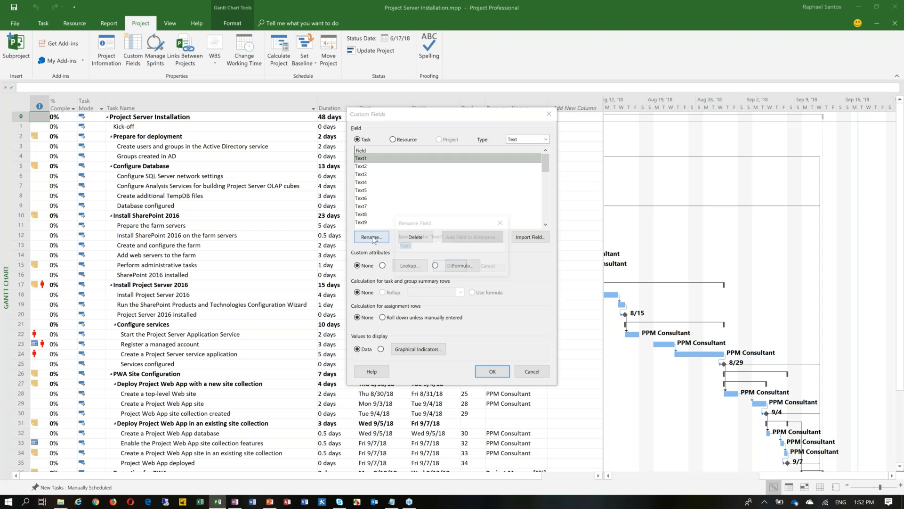
type("#")
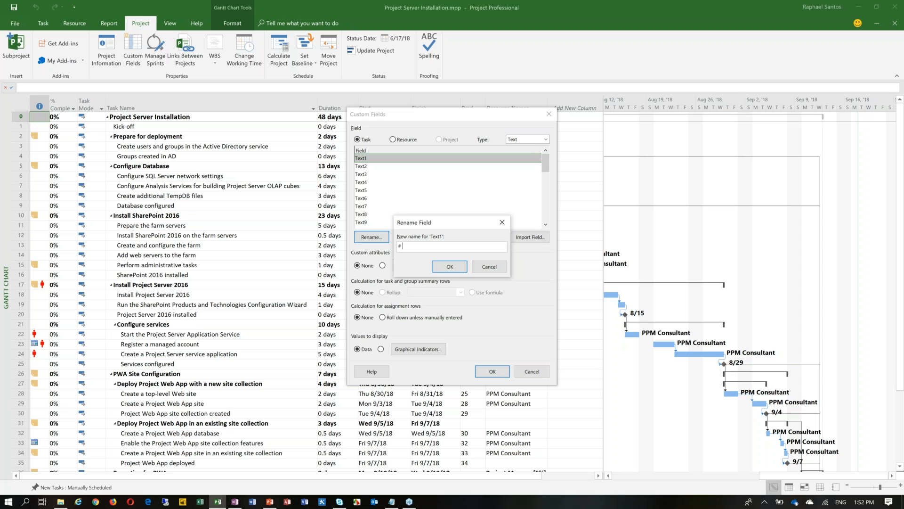
type("Baseline")
left_click(450, 267)
Open the formula editor for # Baseline, and copy the "TASKS WITH NO BASELINE" formula from Formulas.txt in Notepad.
left_click(466, 266)
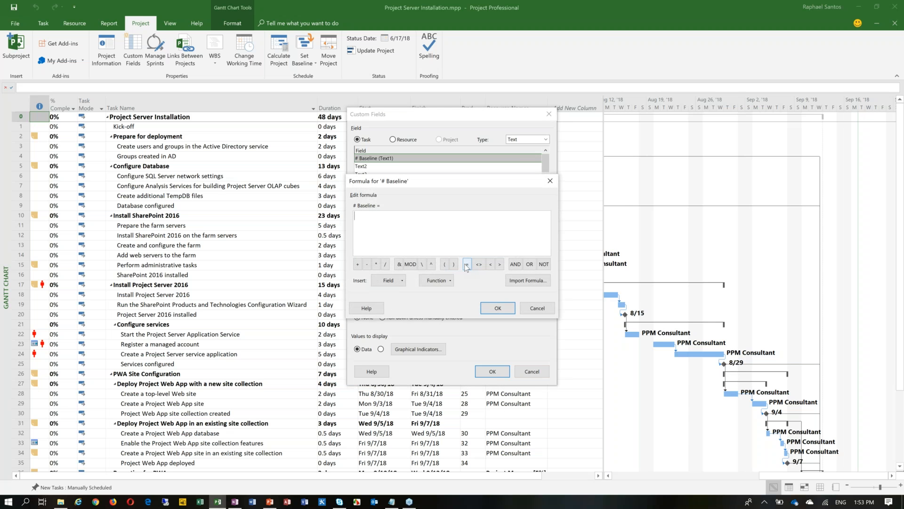
left_click(424, 230)
left_click(391, 501)
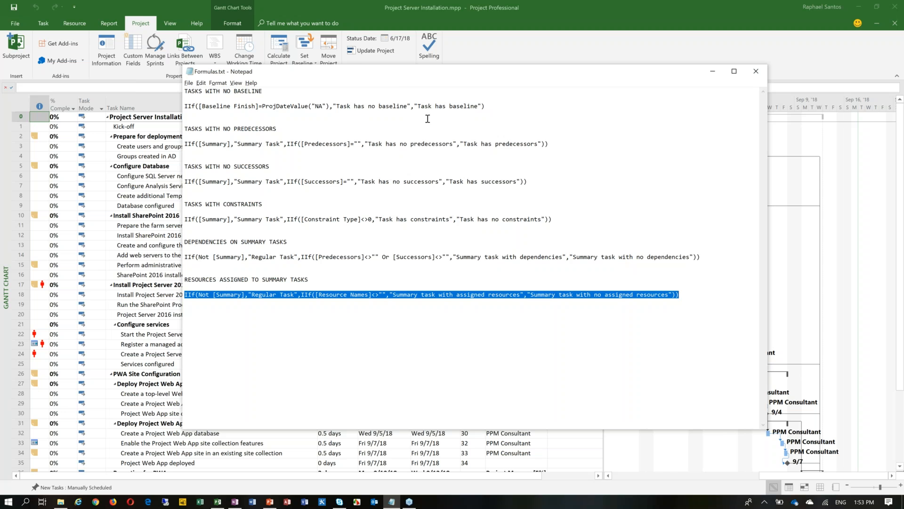
left_click_drag(501, 106, 340, 90)
key("ctrl+c")
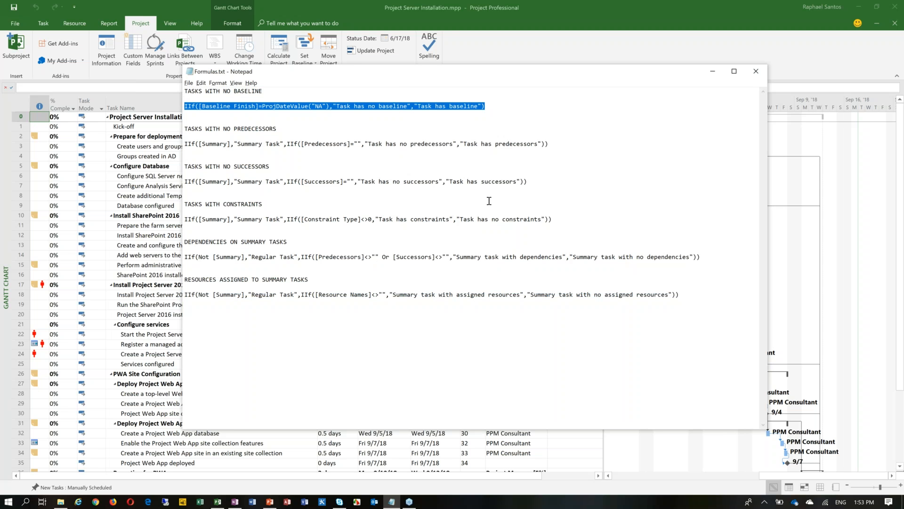
Back in Project, set # Baseline to IIf([Baseline Finish]=ProjDateValue("NA"),"Task has no baseline","Task has baseline") and use the formula for task and group summary rows.
left_click(859, 137)
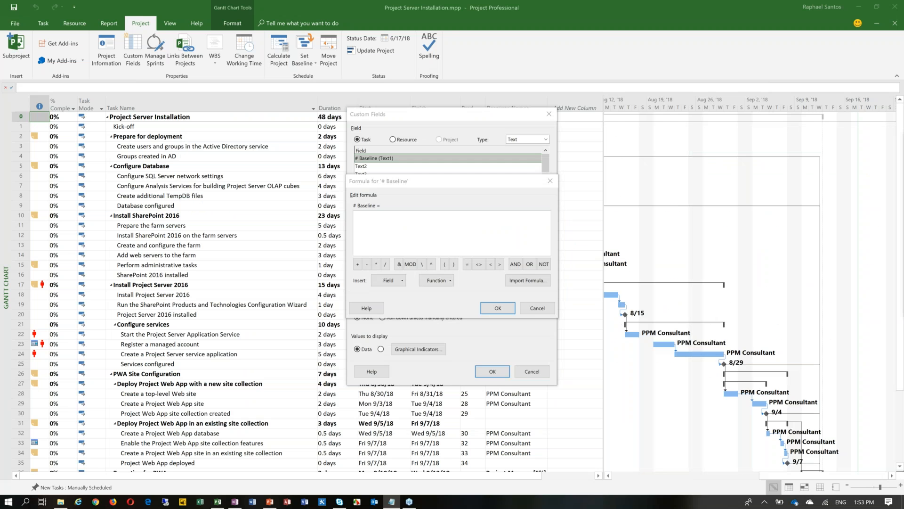
left_click(409, 228)
key("ctrl+v")
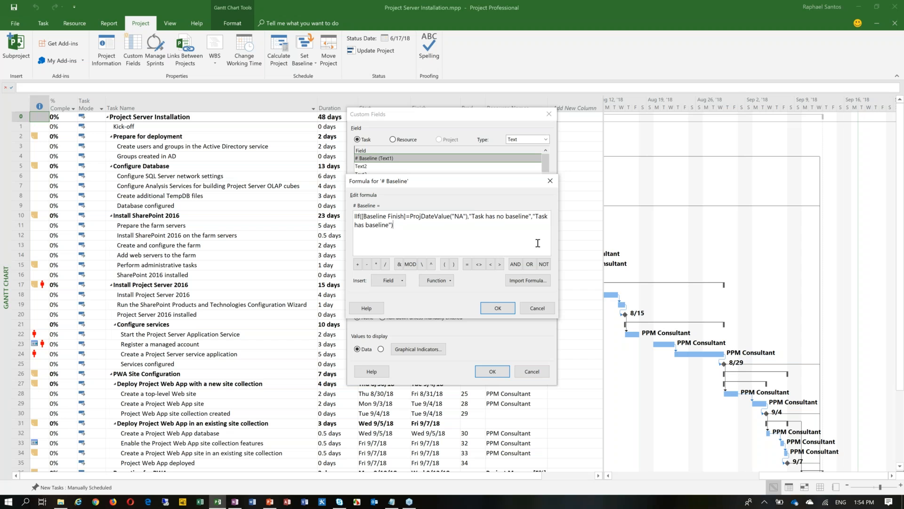
left_click(508, 313)
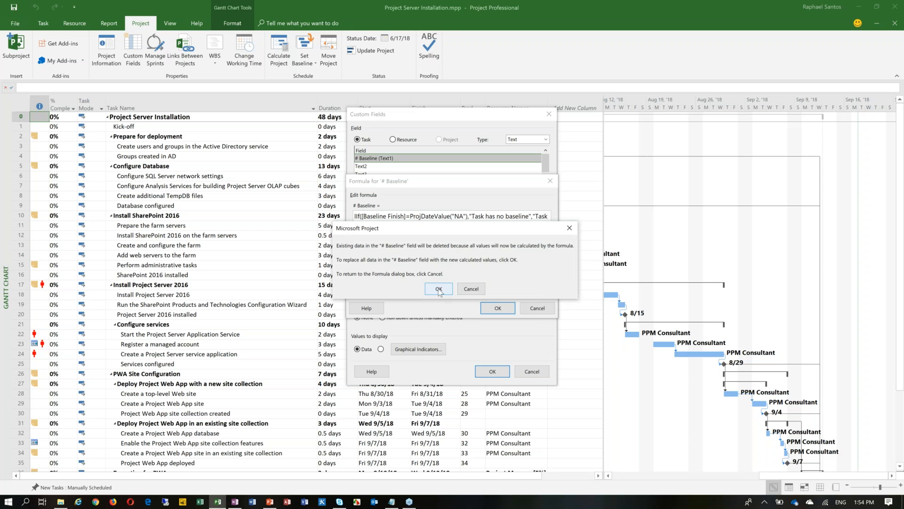
left_click(439, 290)
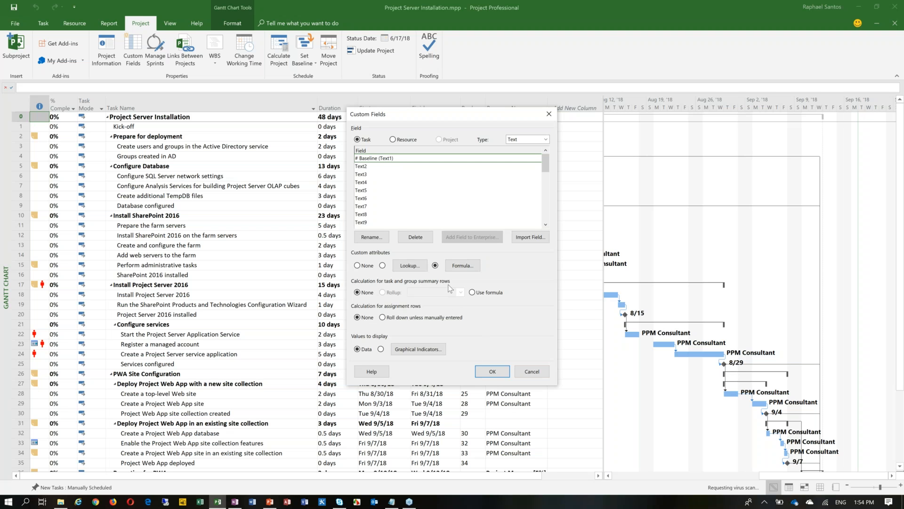
left_click(496, 295)
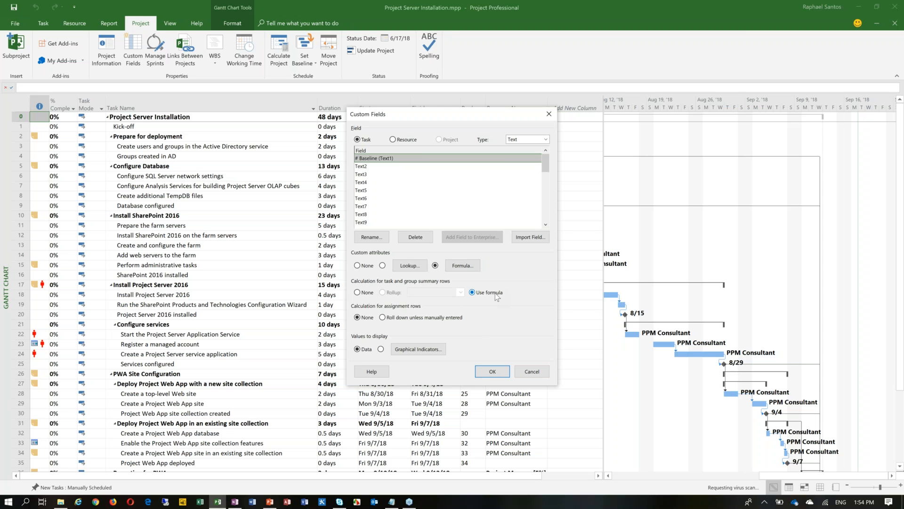
Add a graphical indicator for nonsummary rows of # Baseline that shows a flag when the value equals "Task has no baseline".
left_click(414, 351)
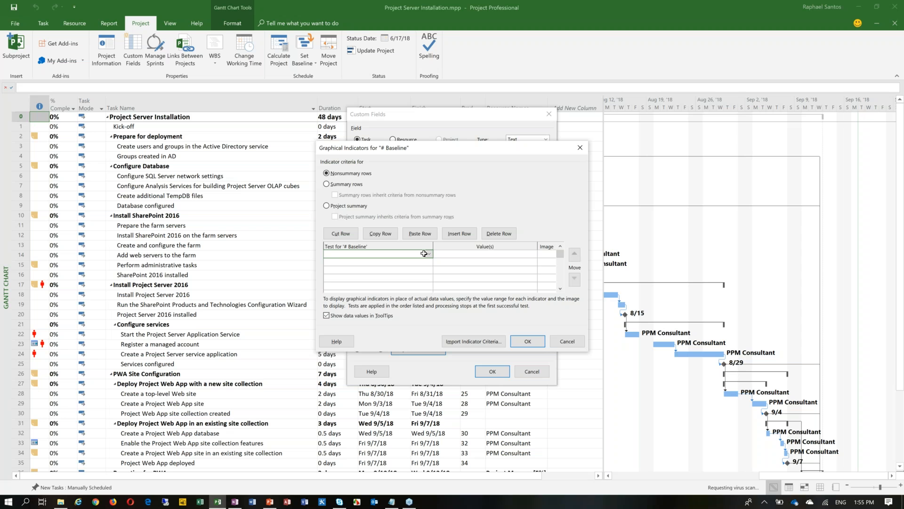
left_click(424, 253)
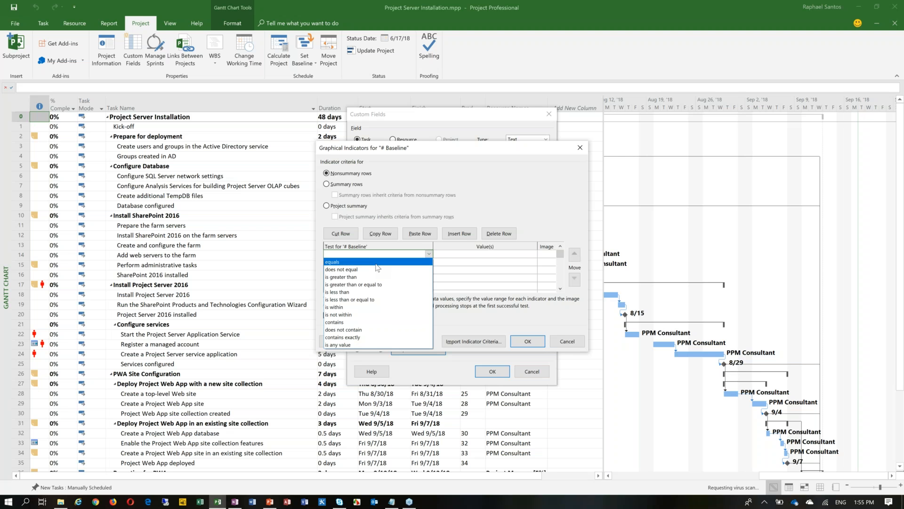
left_click(376, 263)
left_click(459, 255)
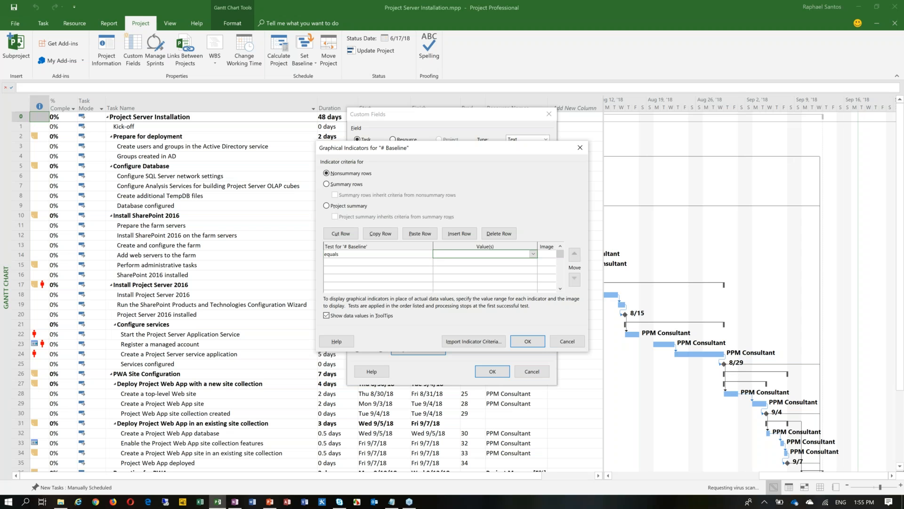
type("Task has no baseline")
left_click(551, 255)
left_click(552, 254)
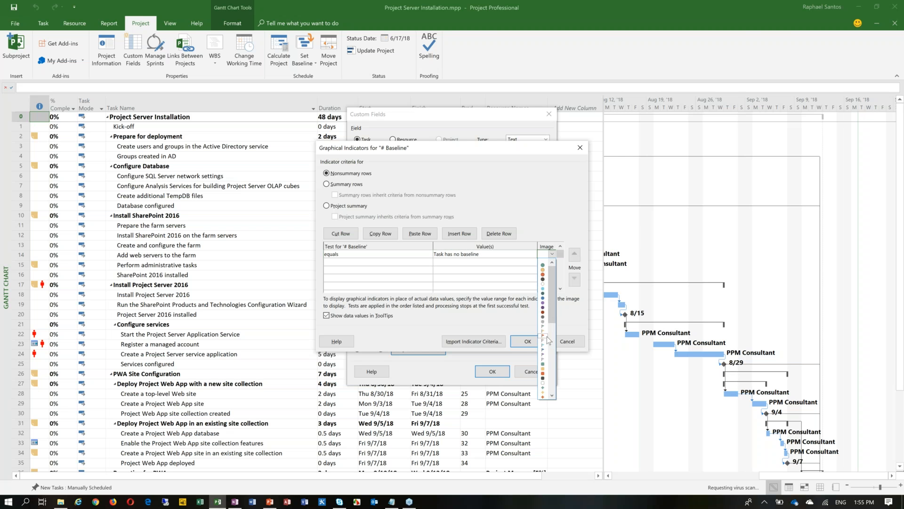
left_click(545, 339)
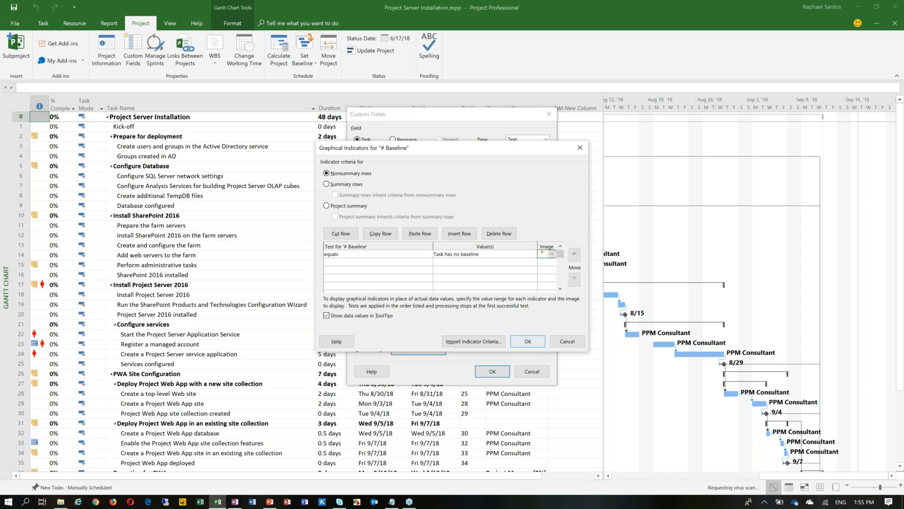
Add a second nonsummary indicator test that shows a flag when the value equals "Task has baseline".
left_click(358, 262)
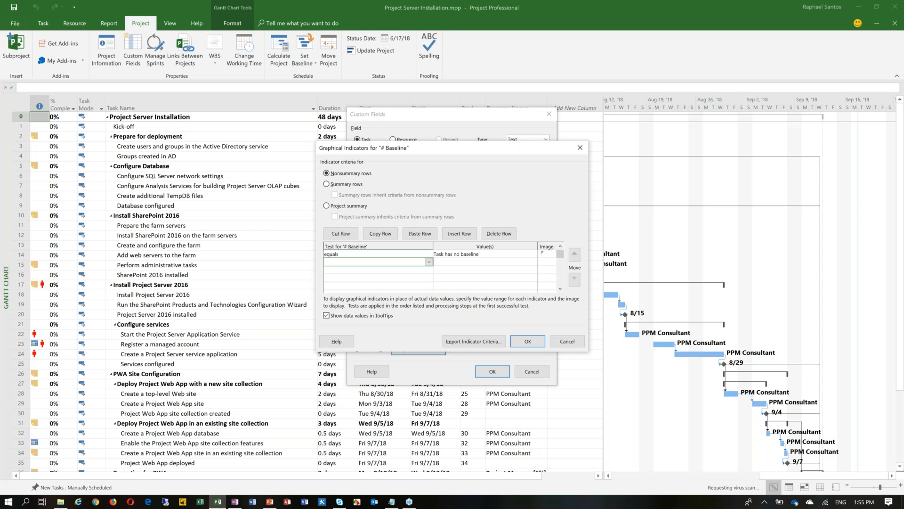
left_click(429, 262)
left_click(353, 266)
left_click(447, 261)
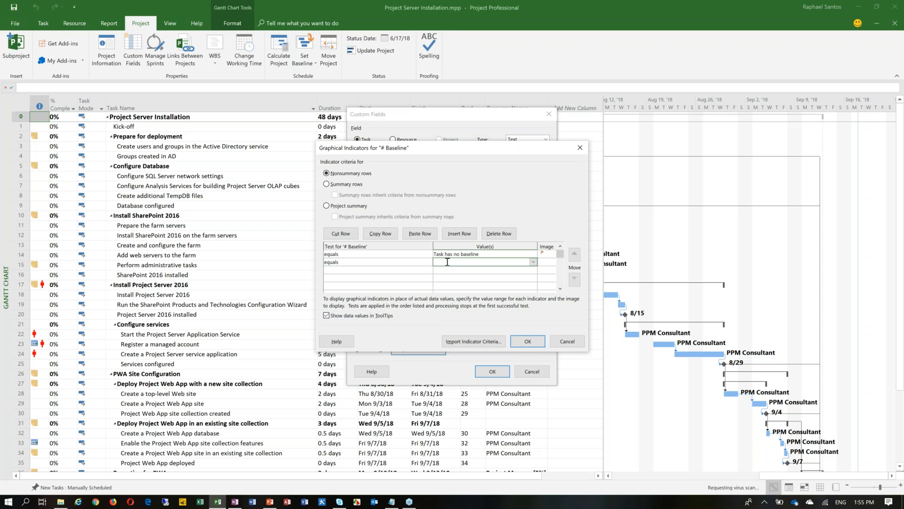
type("Task has baseline")
left_click(547, 262)
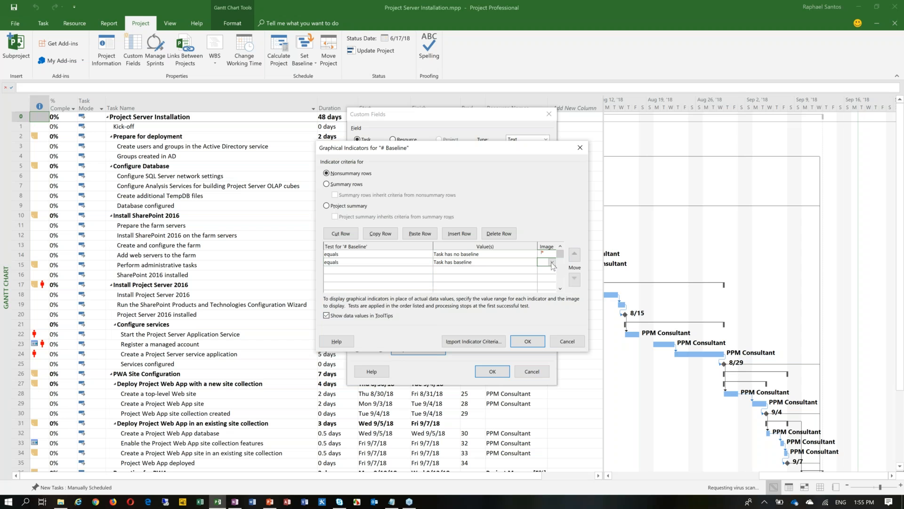
left_click(552, 263)
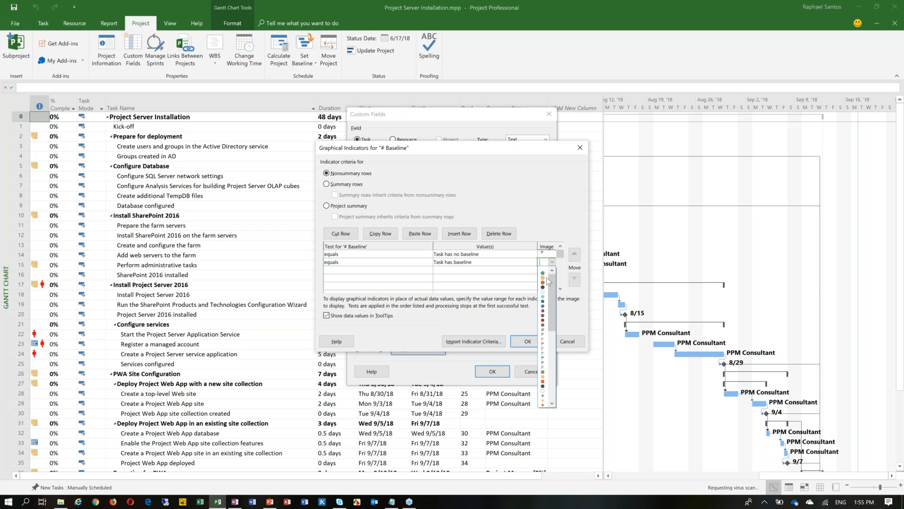
left_click(545, 333)
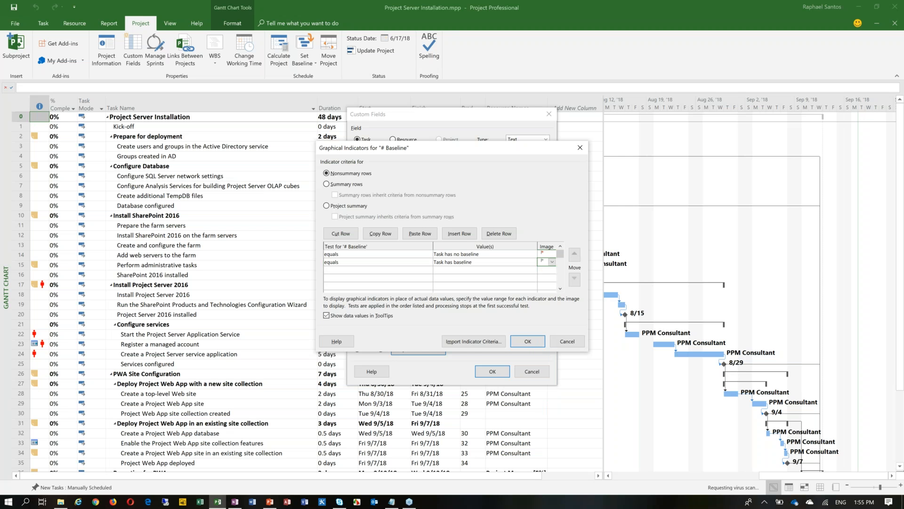
left_click(342, 254)
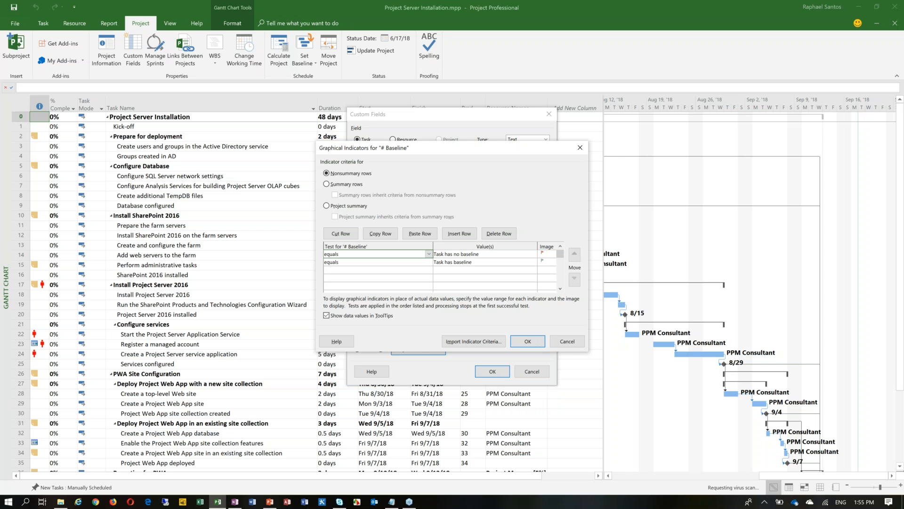
Make summary rows inherit the indicator criteria from nonsummary rows, and the project summary inherit them from summary rows.
left_click(355, 187)
left_click(358, 196)
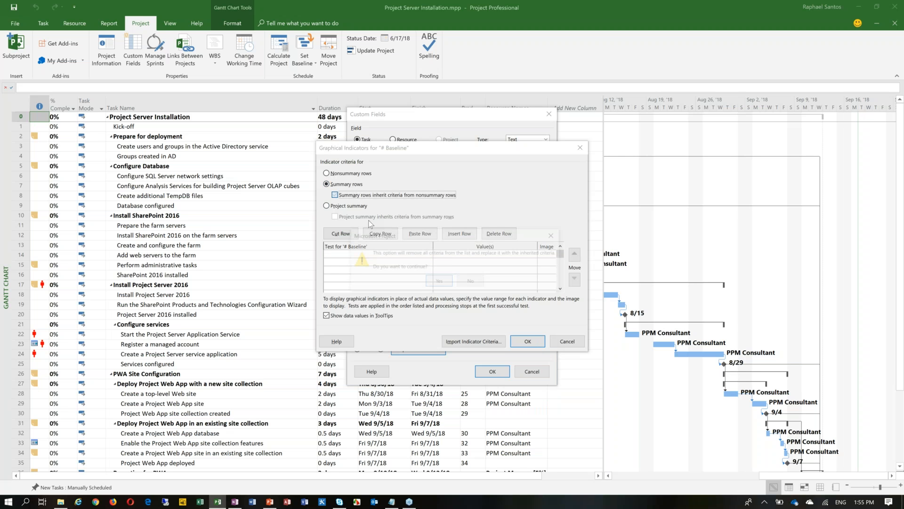
left_click(445, 282)
left_click(343, 206)
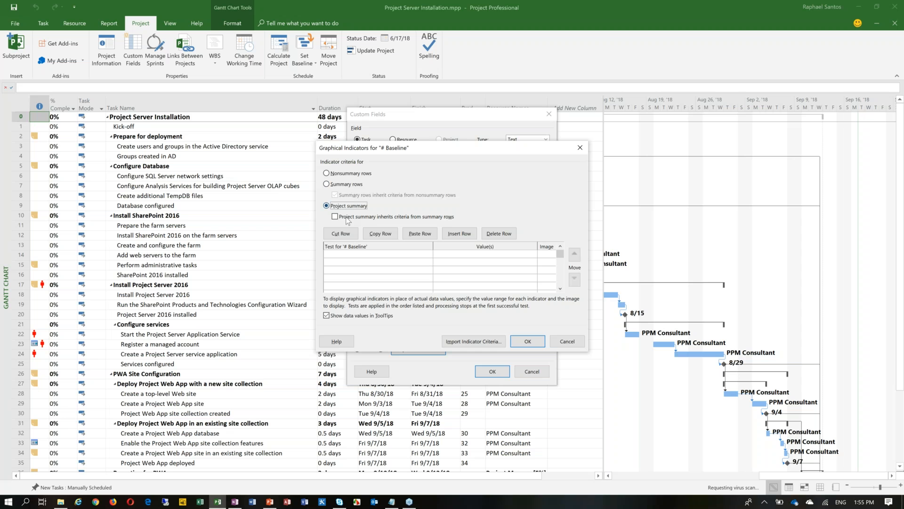
left_click(346, 217)
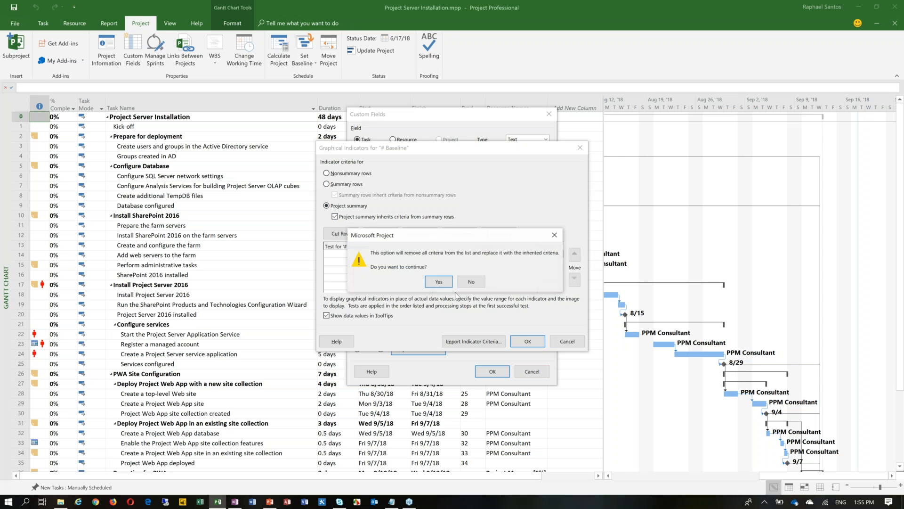
left_click(439, 281)
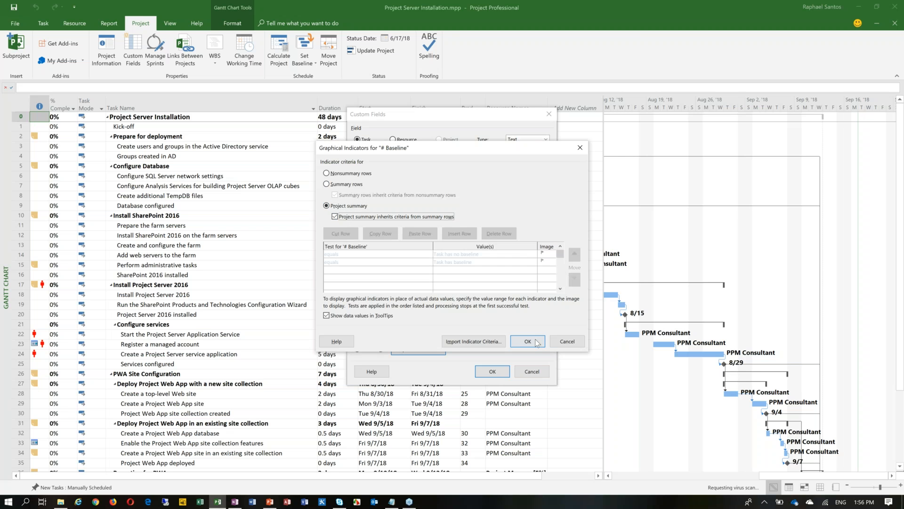
Apply the # Baseline custom field settings, widen the task table and add # Baseline as a new column after Resource Names.
left_click(537, 342)
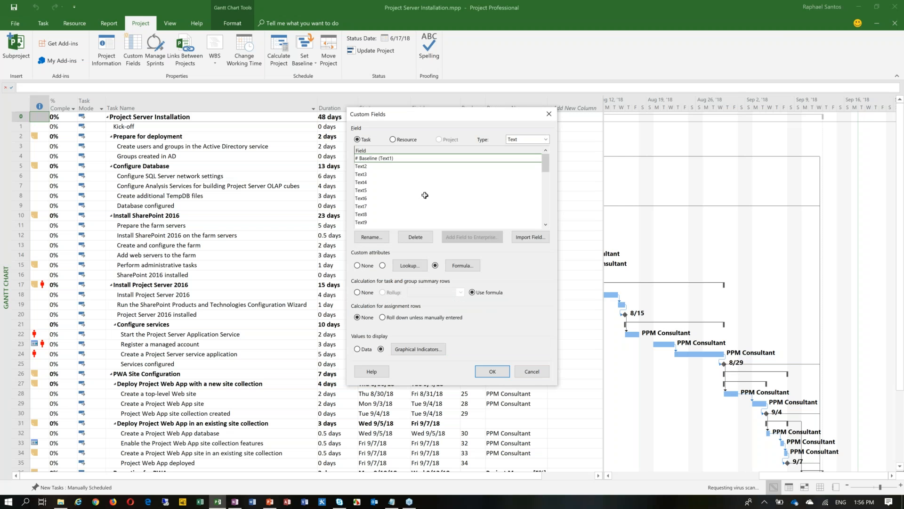
left_click(492, 372)
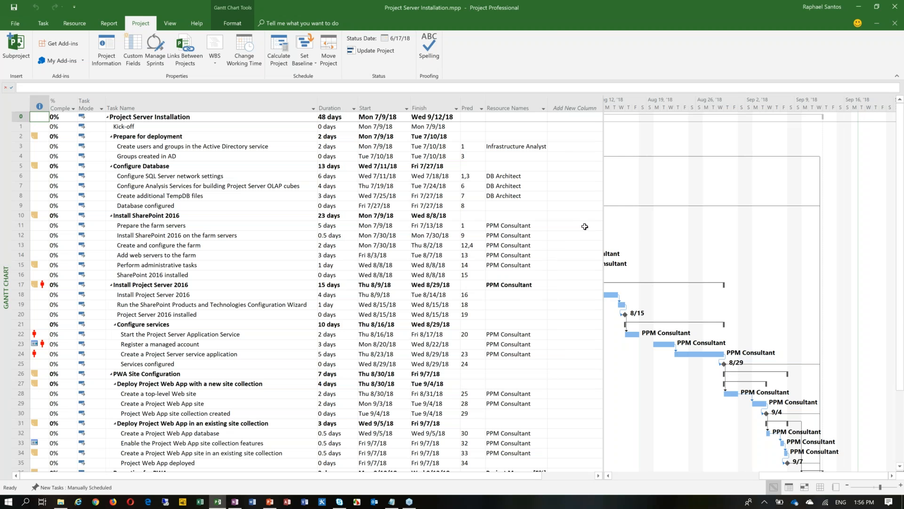
left_click_drag(601, 219, 690, 219)
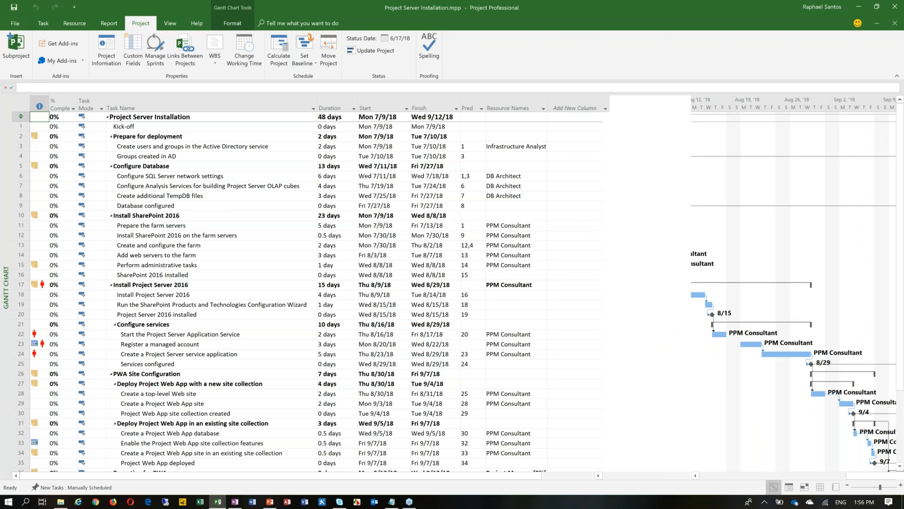
left_click(579, 107)
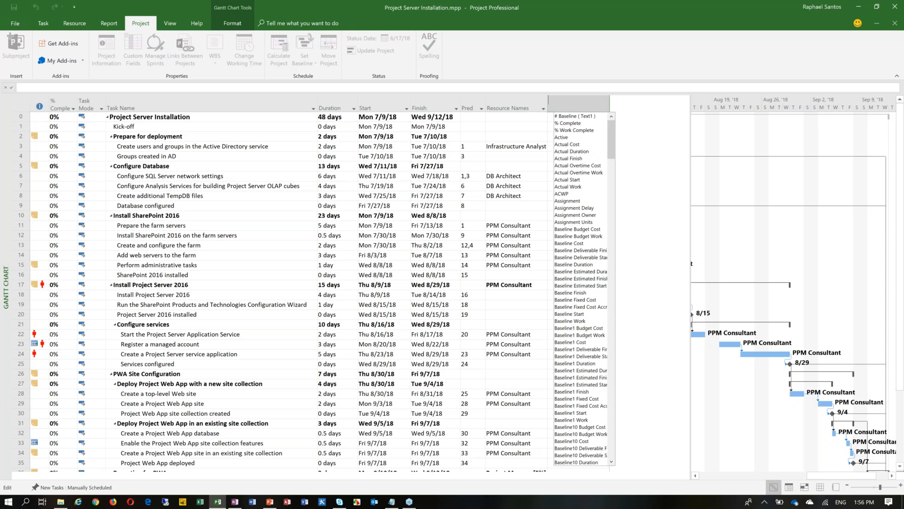
left_click(567, 118)
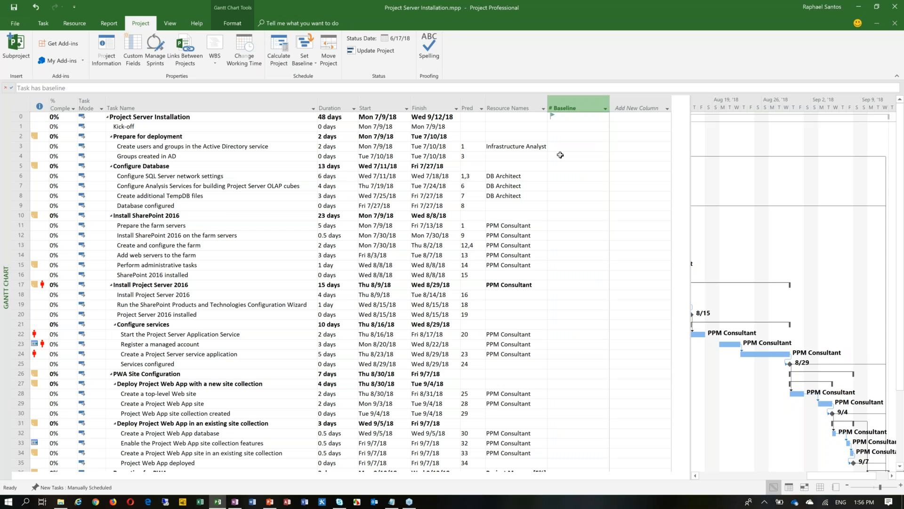
Center both the title and the data of the # Baseline column in its field settings.
right_click(575, 105)
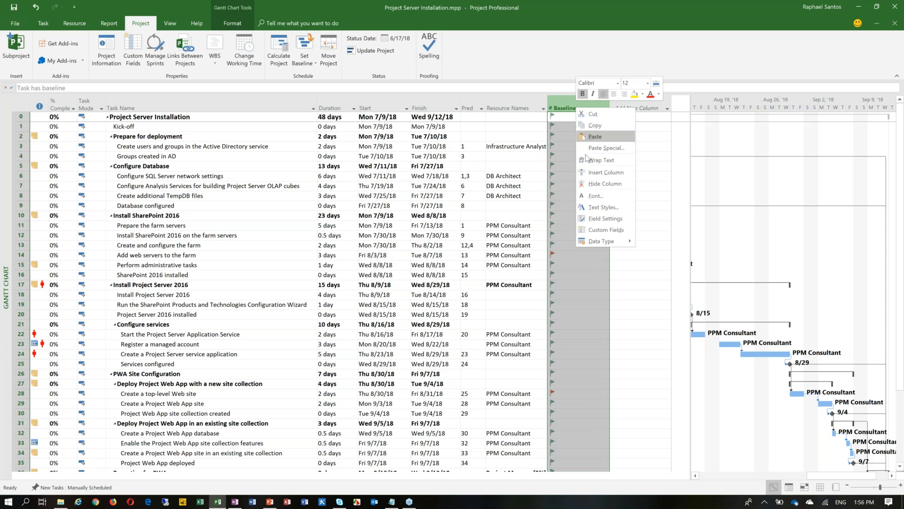
left_click(599, 218)
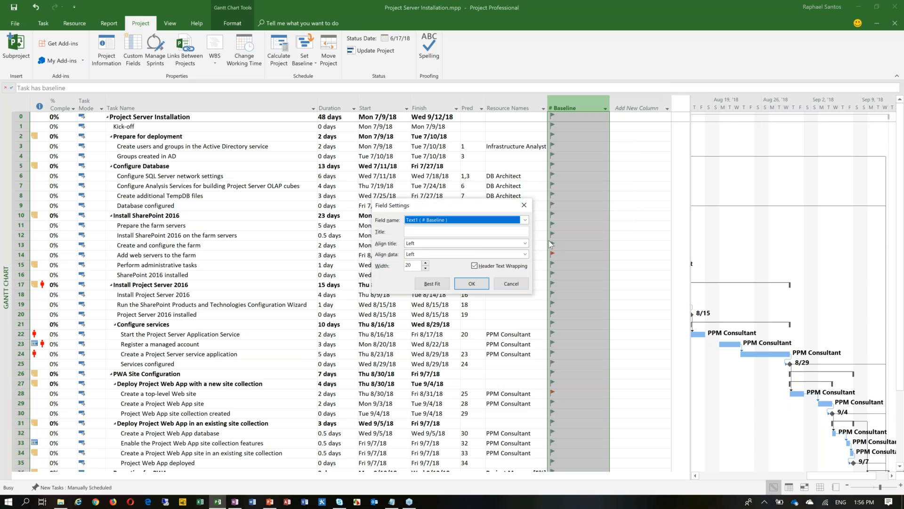
left_click(467, 243)
left_click(456, 251)
left_click(456, 254)
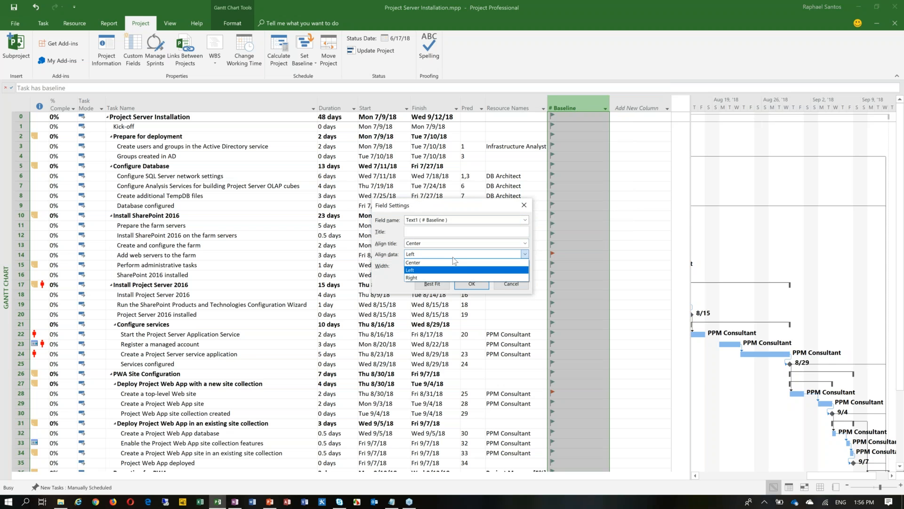
left_click(454, 262)
left_click(473, 283)
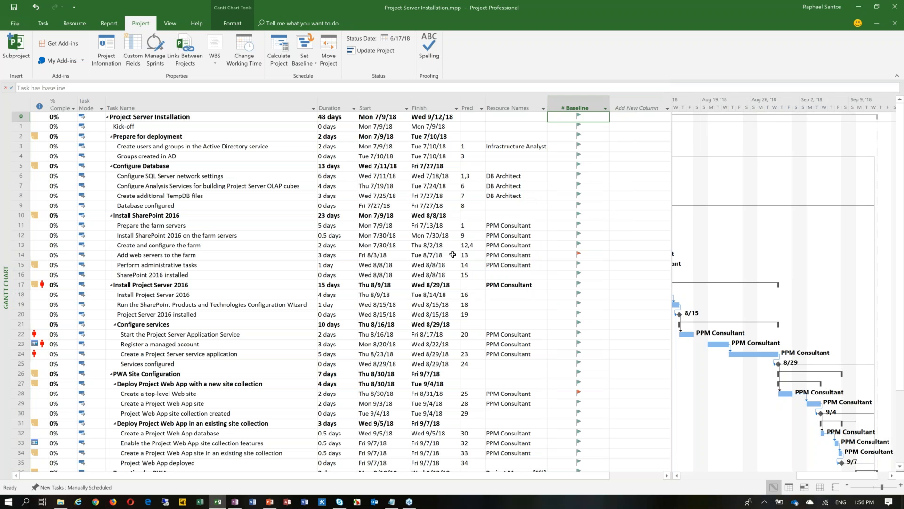
Examine the # Baseline flag and its underlying value for the task "Add web servers to the farm".
left_click(148, 259)
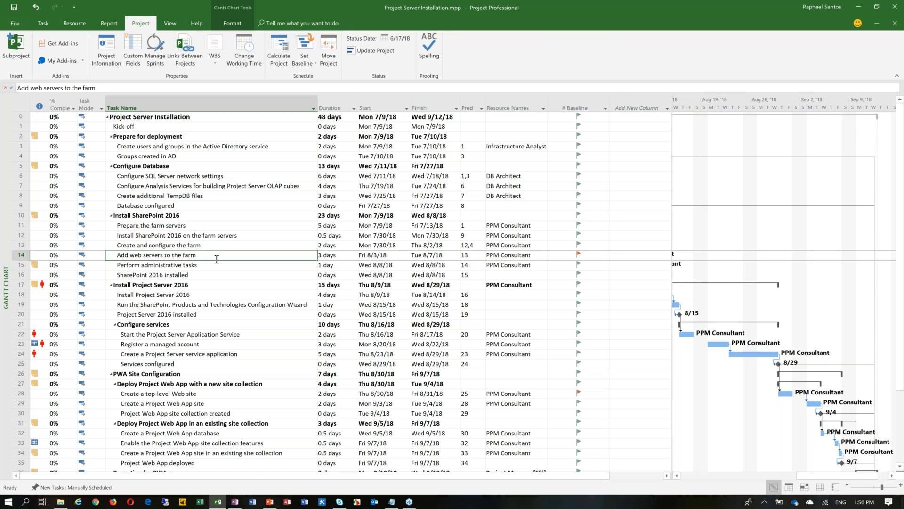
left_click(579, 255)
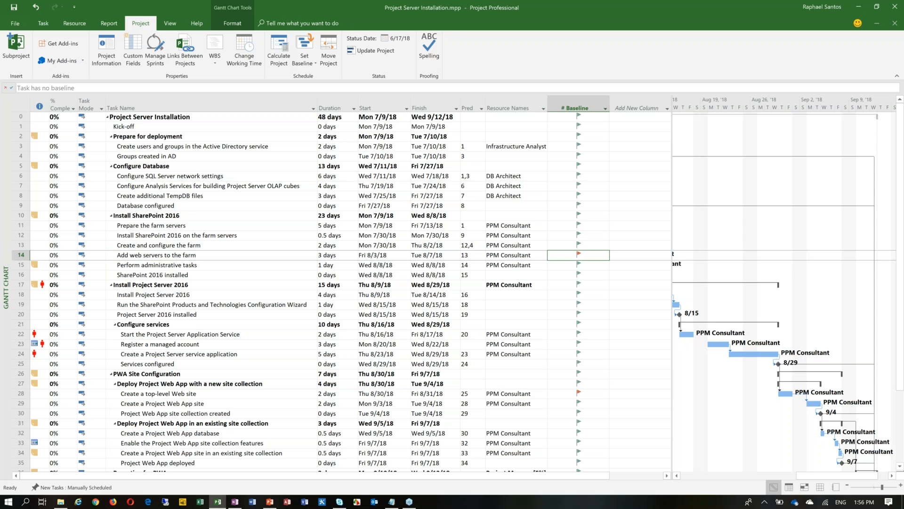
left_click(637, 275)
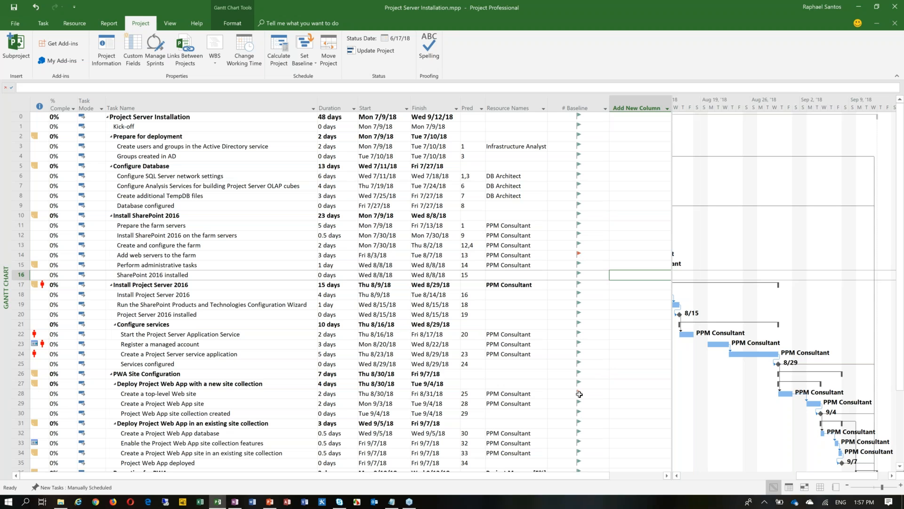
left_click(637, 116)
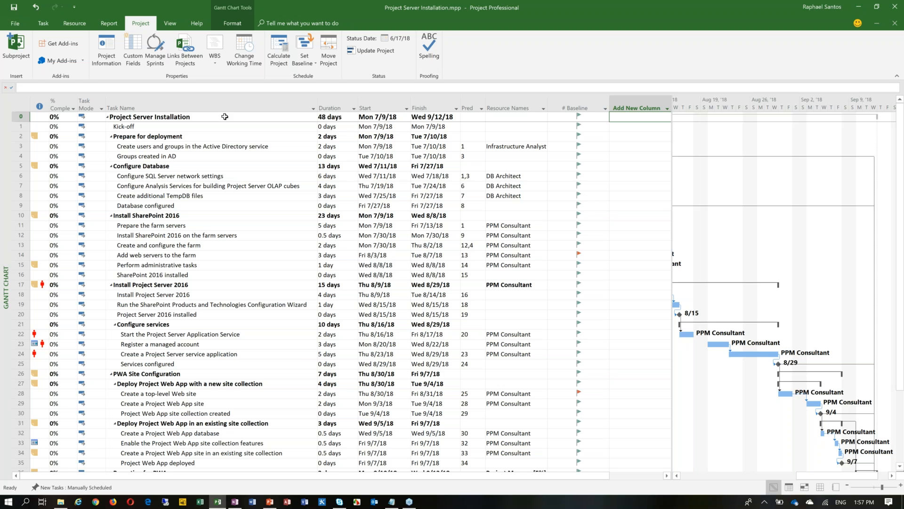
Rename the custom task field Text2 as "# Predecessors".
left_click(133, 56)
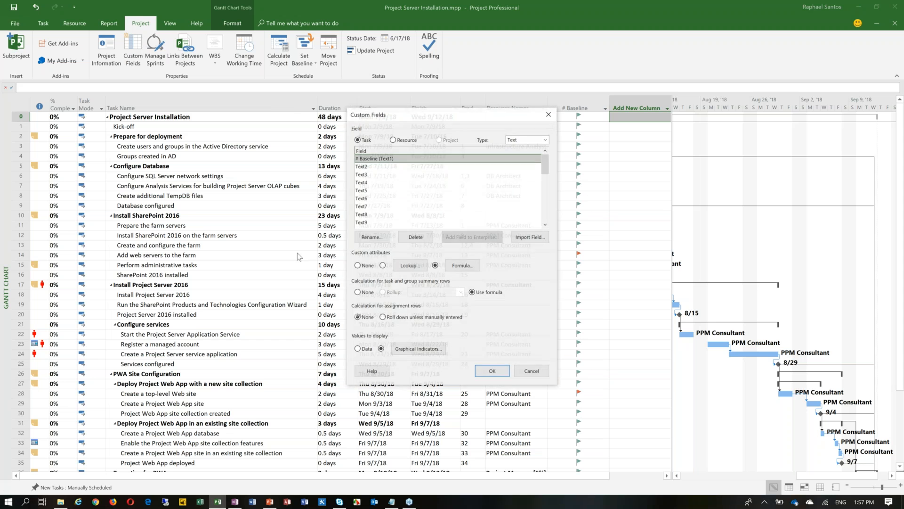
left_click(370, 169)
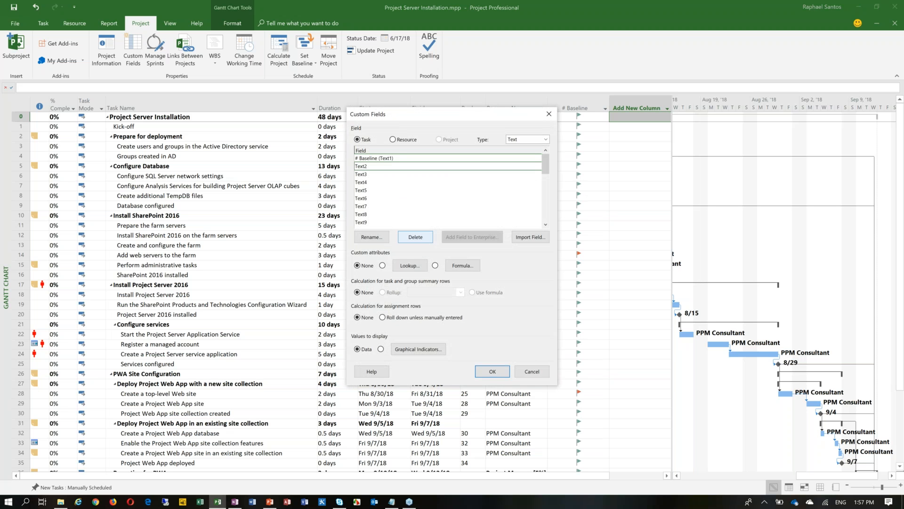
left_click(379, 238)
type("#")
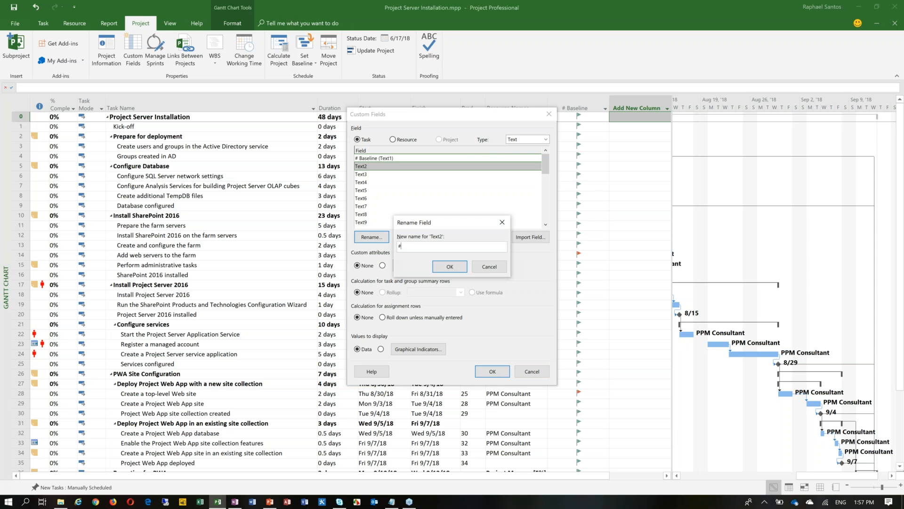
type(" Predecessors")
left_click(456, 267)
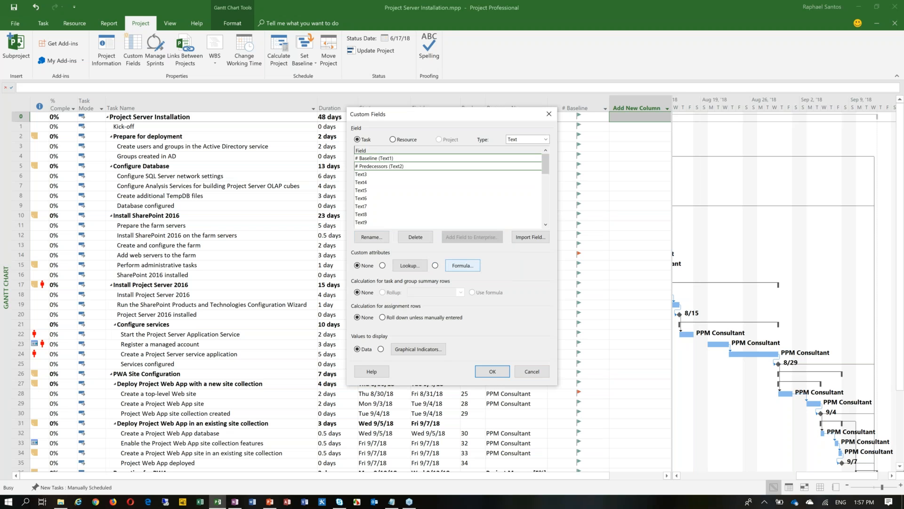
Set # Predecessors to IIf([Summary],"Summary Task",IIf([Predecessors]="","Task has no predecessors","Task has predecessors")) and use the formula for task and group summary rows.
left_click(462, 265)
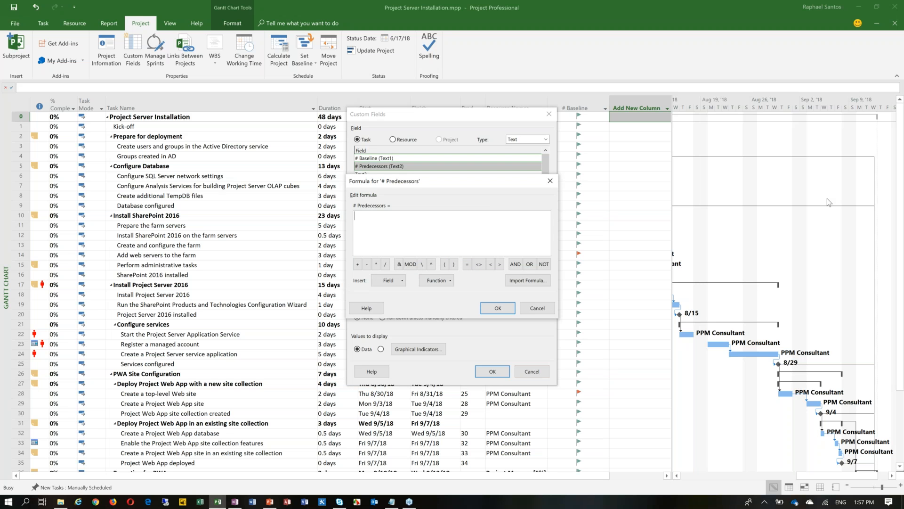
left_click(903, 232)
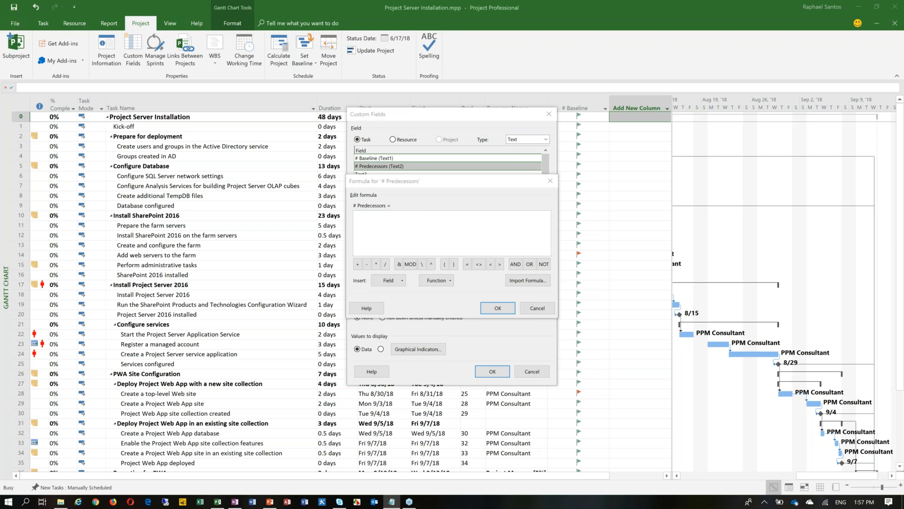
left_click(464, 231)
type("IIf([Summary],\"Summary Task\",IIf([Predecessors]=\"\",\"Task has no predecessors\",\"Task has predecessors\"))")
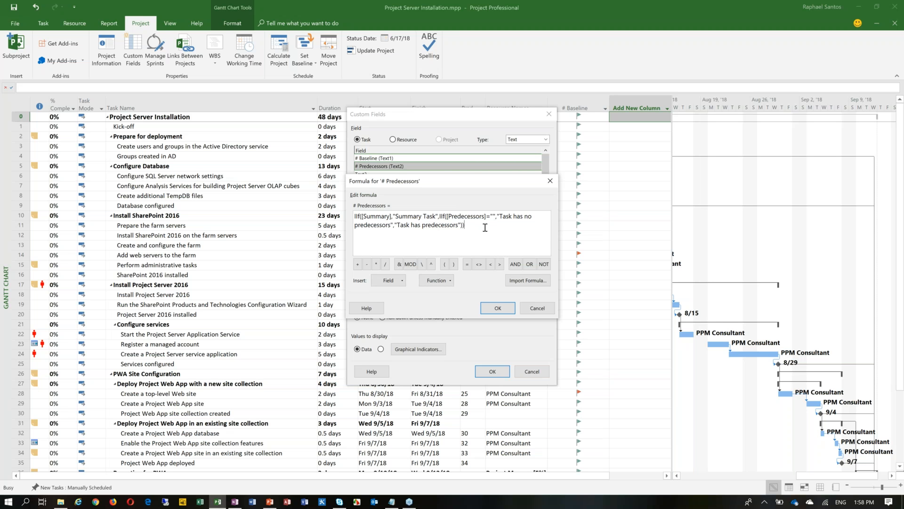
left_click(498, 309)
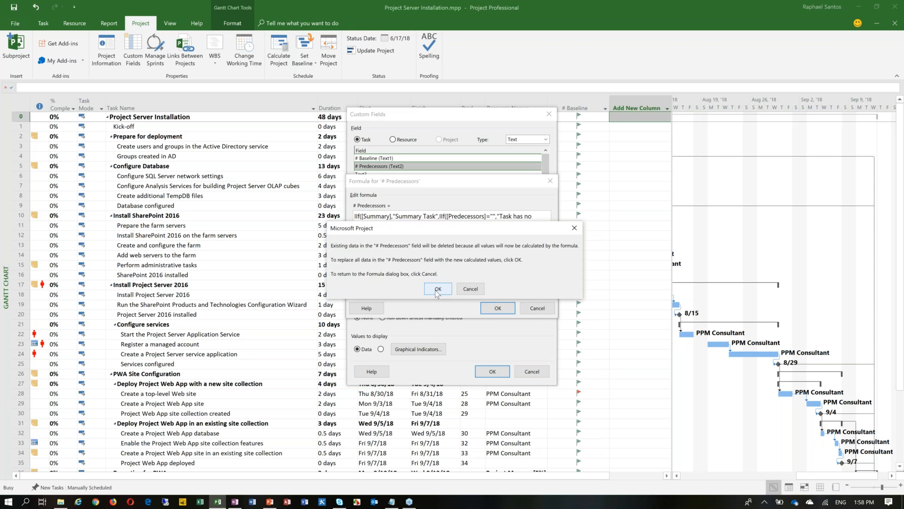
left_click(437, 289)
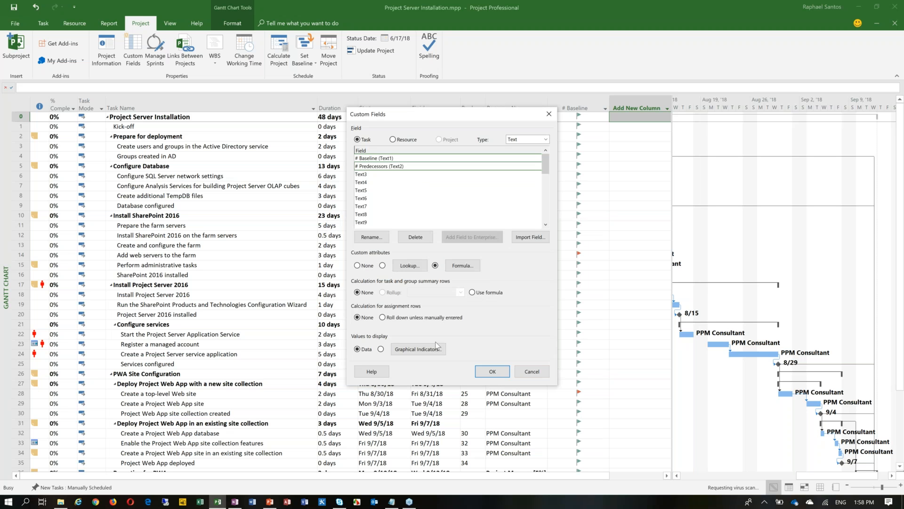
left_click(472, 292)
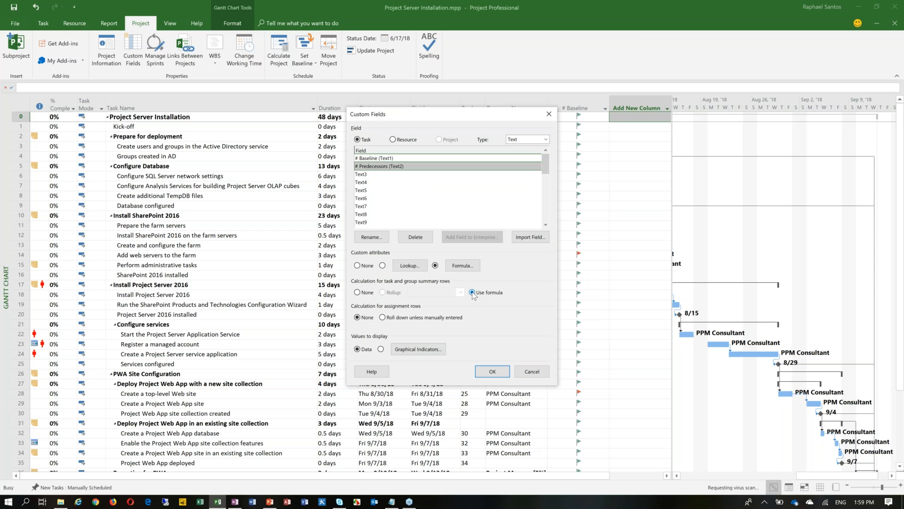
Add a graphical indicator for nonsummary rows of # Predecessors that shows a white circle when the value equals "Summary Task".
left_click(409, 350)
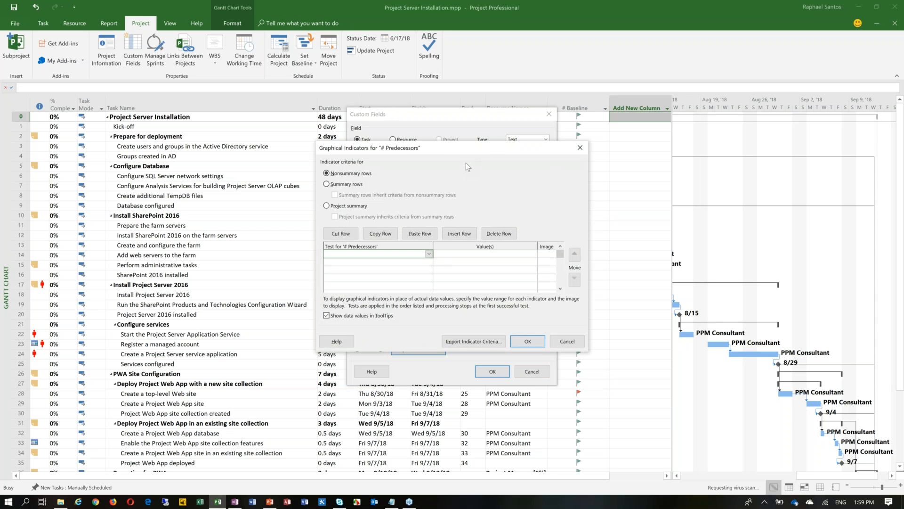
left_click(429, 255)
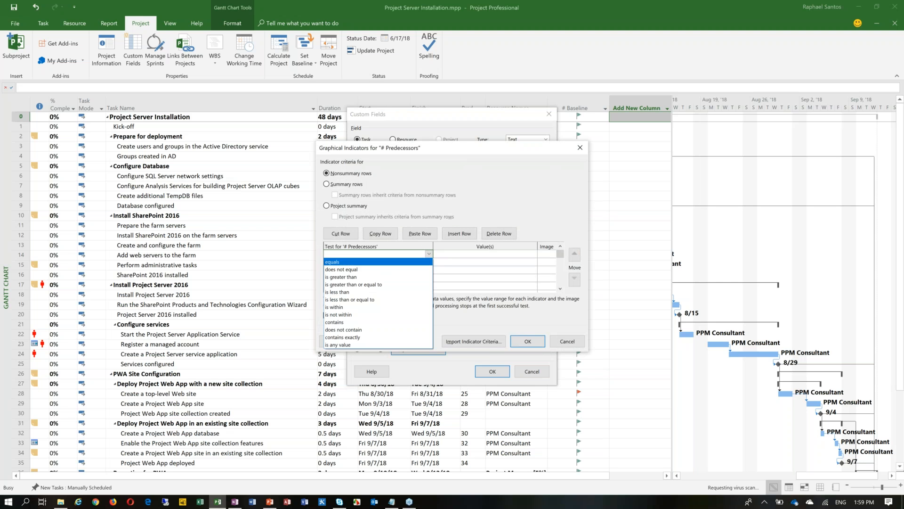
left_click(376, 260)
left_click(509, 253)
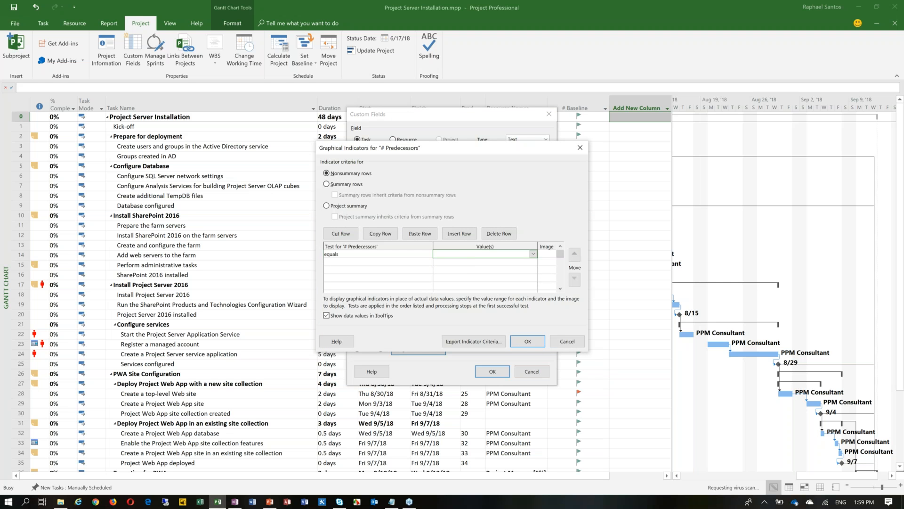
type("Summary Task")
left_click(545, 257)
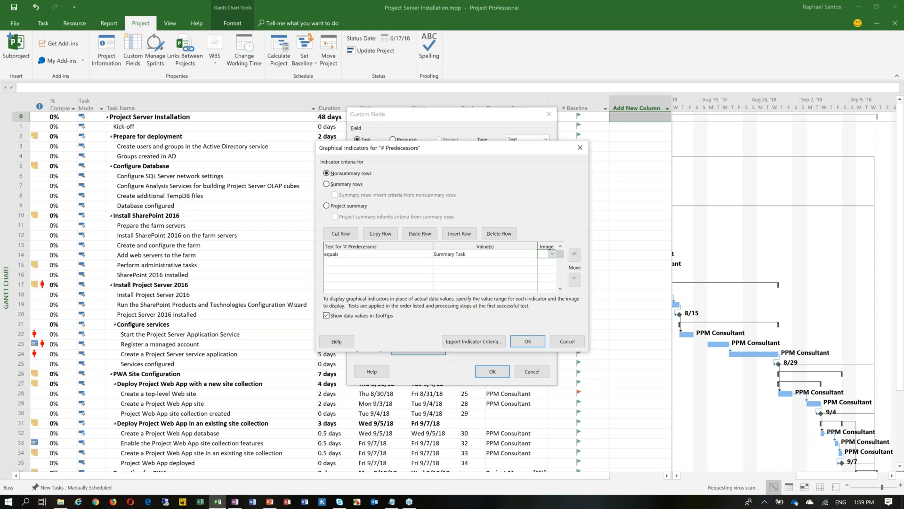
left_click(552, 254)
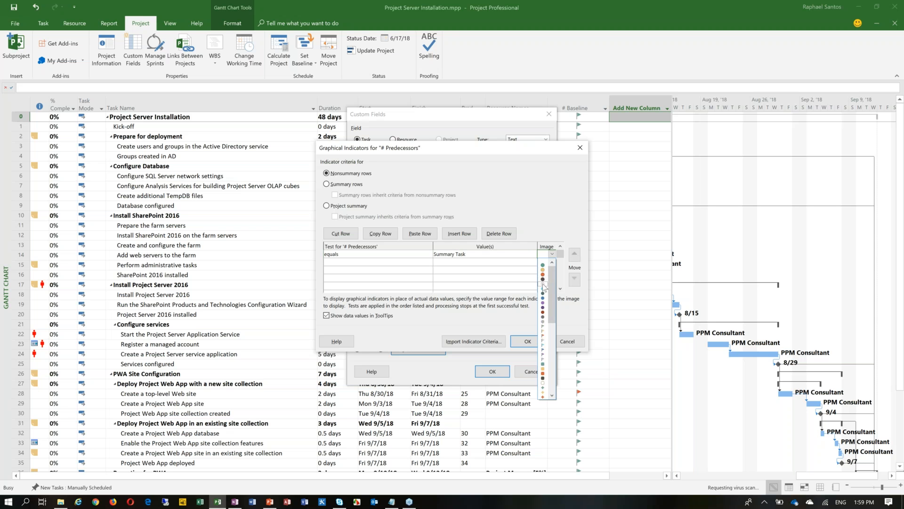
left_click(543, 284)
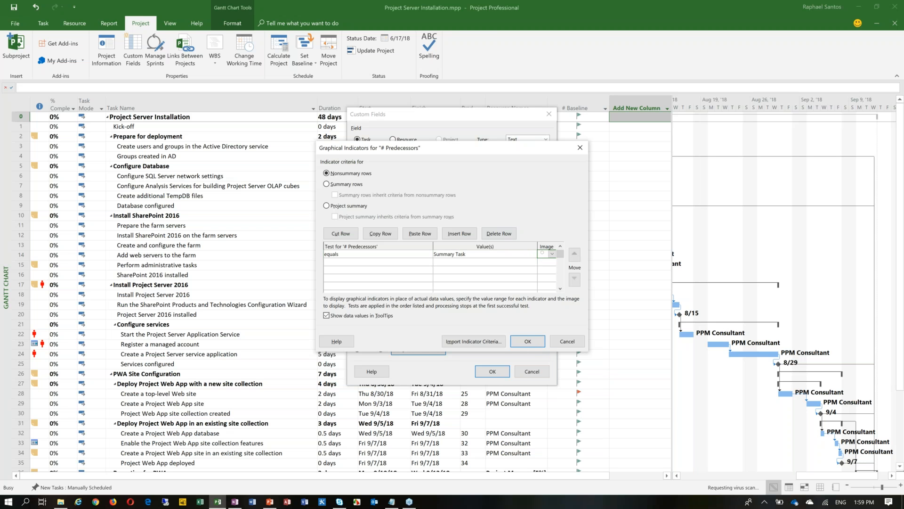
Add a second nonsummary indicator test for # Predecessors that shows a red flag when the value equals "Task has no predecessors".
left_click(415, 261)
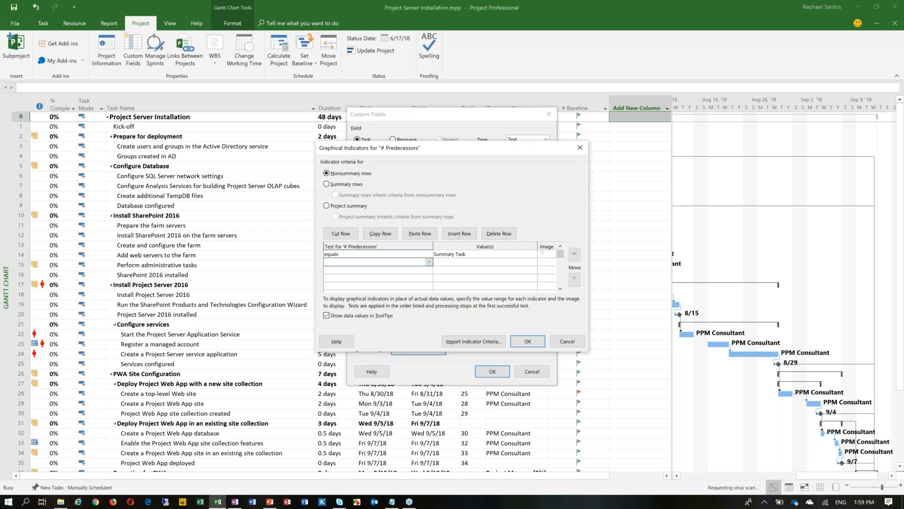
left_click(428, 262)
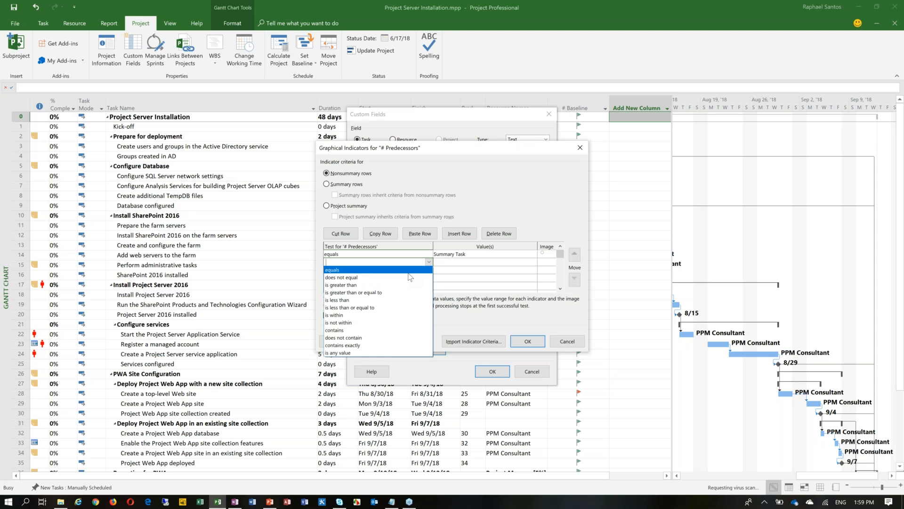
left_click(415, 270)
left_click(455, 264)
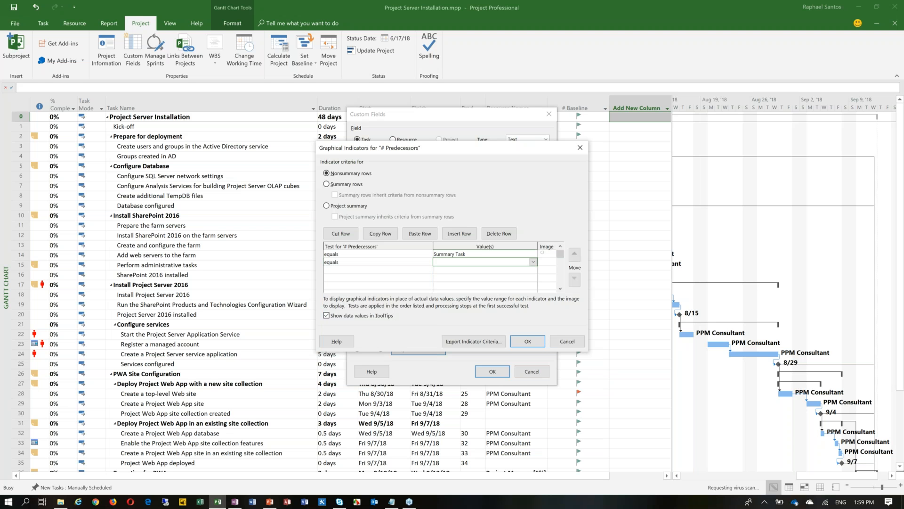
type("Task has no predecessors")
key("Tab")
left_click(552, 262)
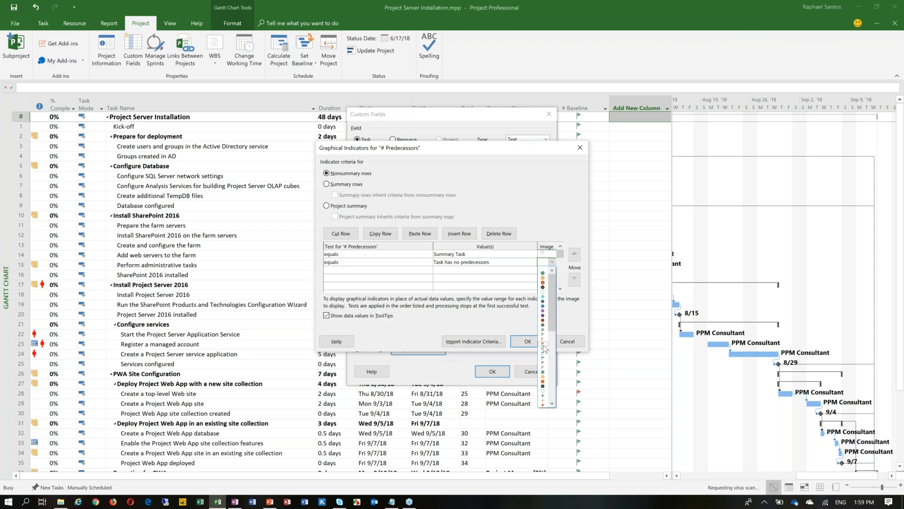
left_click(545, 345)
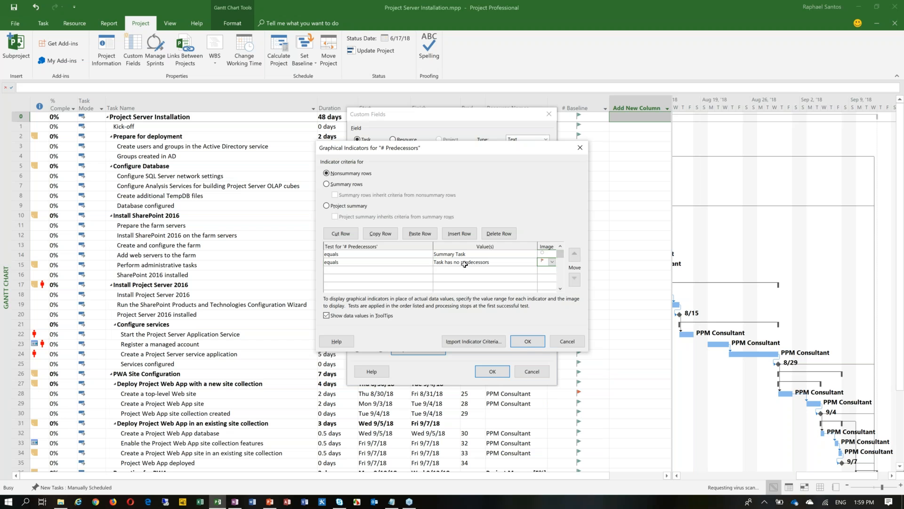
Add a third nonsummary indicator test for # Predecessors that shows a green flag when the value equals "Task has predecessors".
left_click(417, 273)
left_click(429, 269)
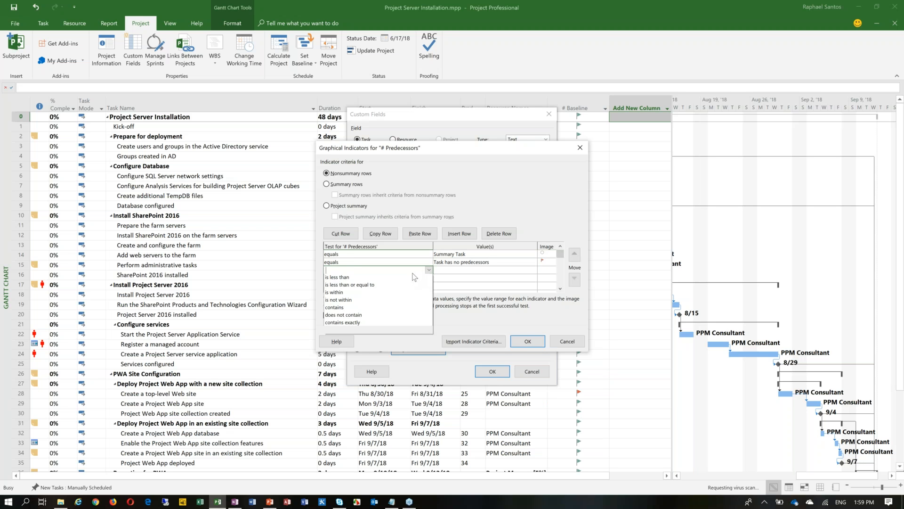
left_click(414, 278)
left_click(463, 271)
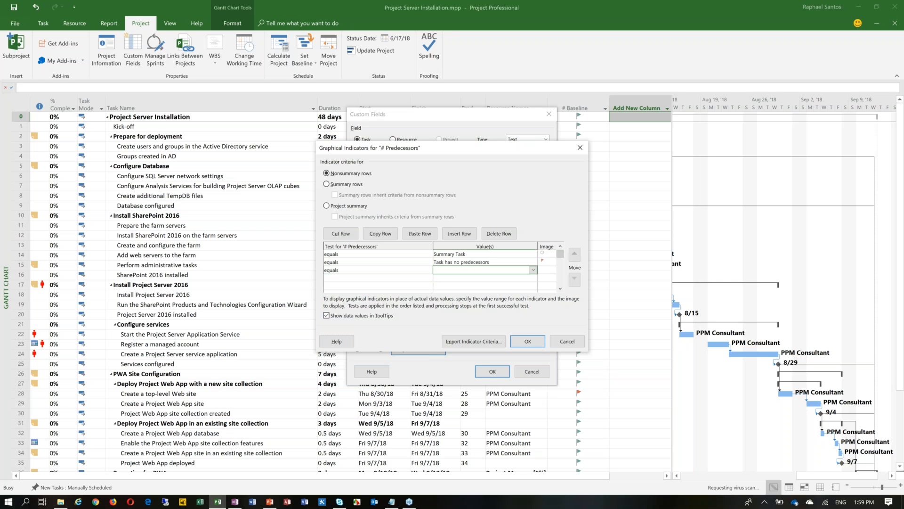
type("Task has predecessors")
left_click(547, 270)
left_click(552, 270)
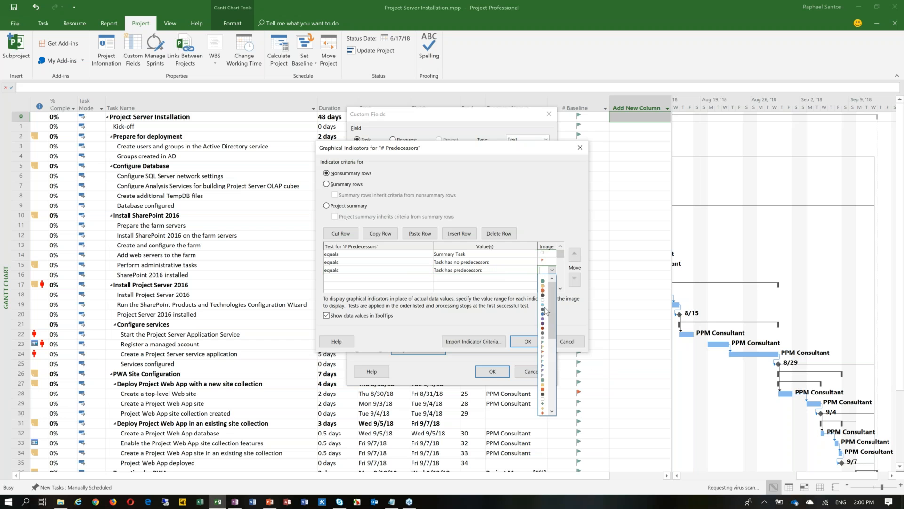
left_click(543, 347)
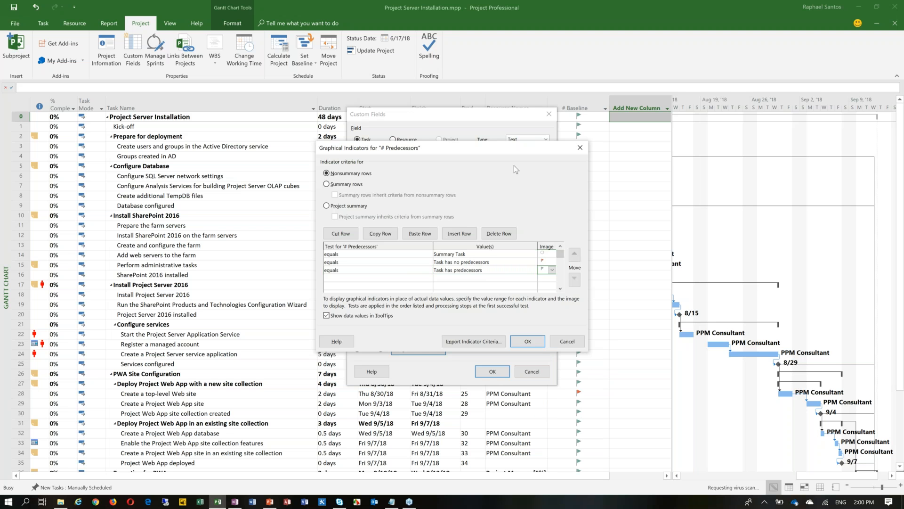
Make summary rows inherit the nonsummary criteria and the project summary inherit the summary criteria for # Predecessors, and save the custom field.
left_click(327, 184)
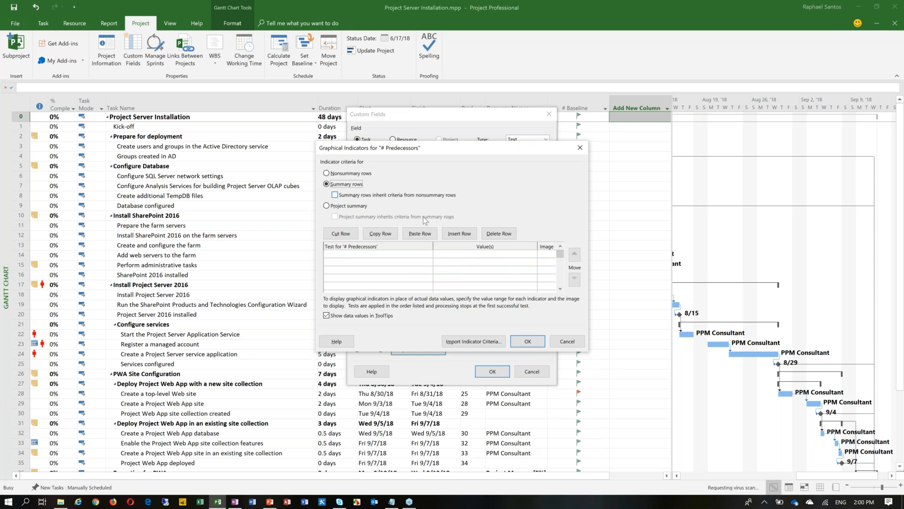
left_click(334, 194)
left_click(443, 284)
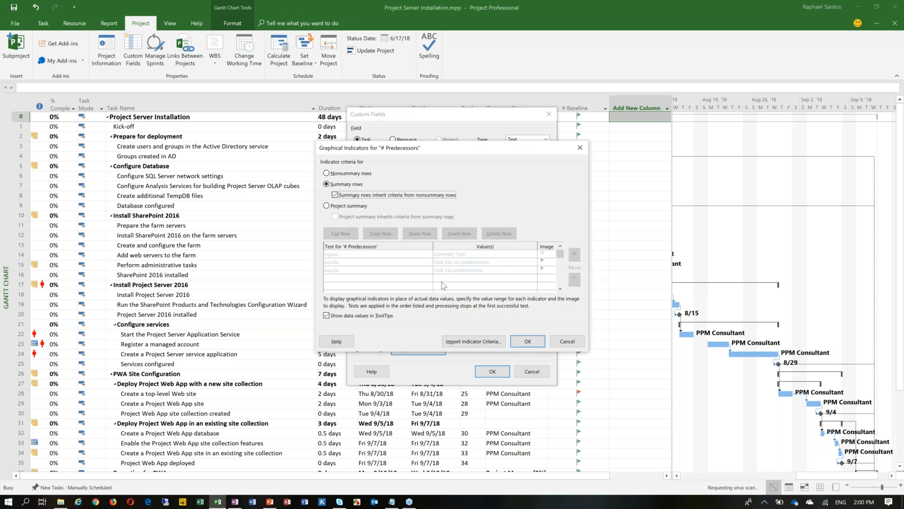
left_click(349, 206)
left_click(355, 215)
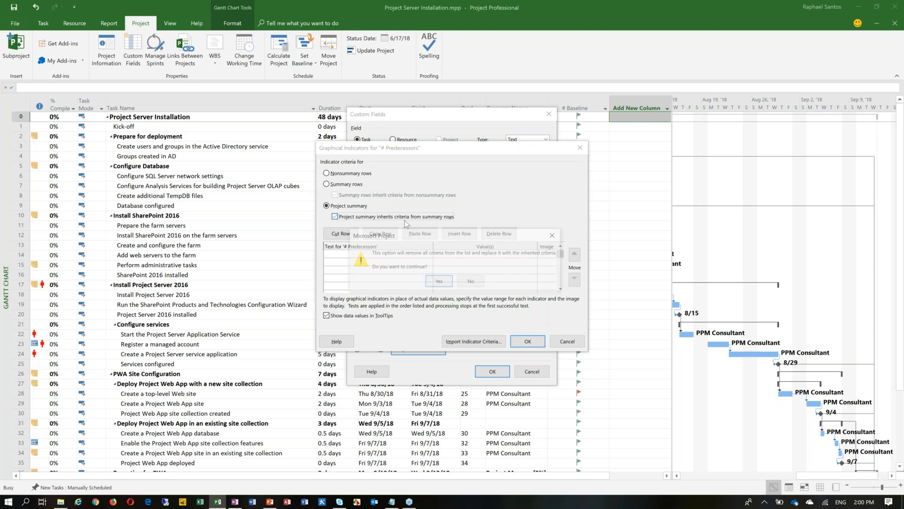
left_click(438, 282)
left_click(528, 341)
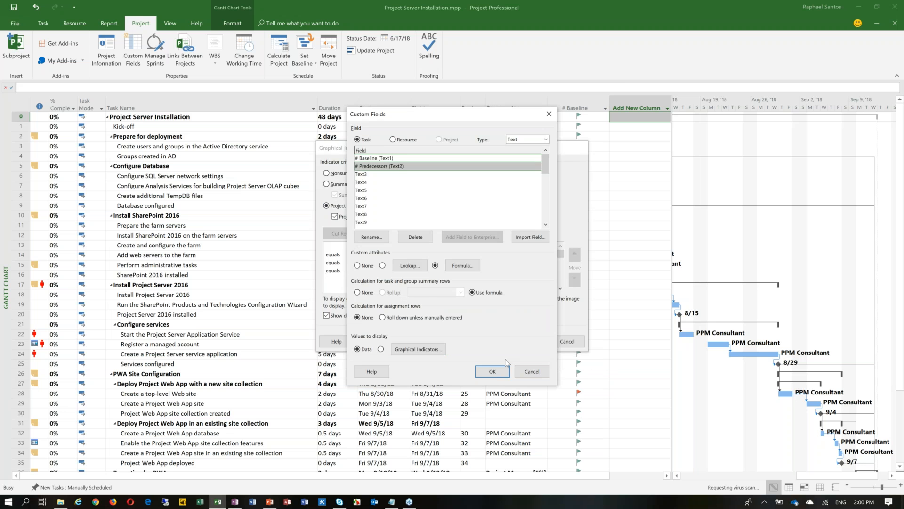
left_click(493, 371)
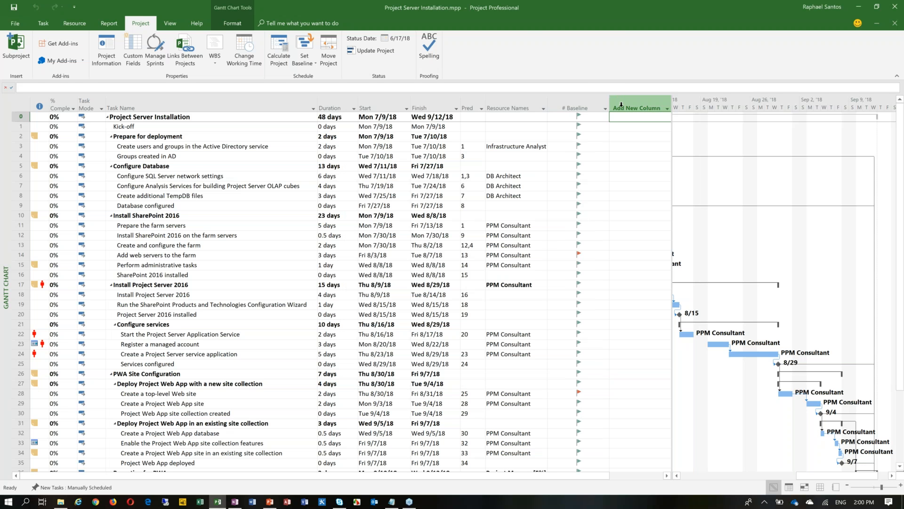
Add the # Predecessors (Text2) field as a new column after # Baseline and widen the visible table area.
left_click(636, 108)
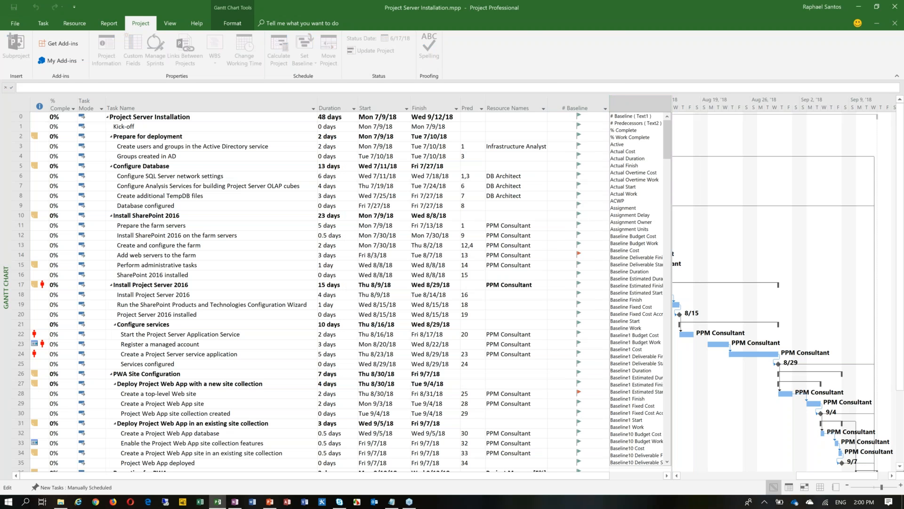
left_click(631, 123)
left_click_drag(672, 127, 717, 131)
Center both the title and the data of the # Predecessors column in its field settings.
right_click(649, 108)
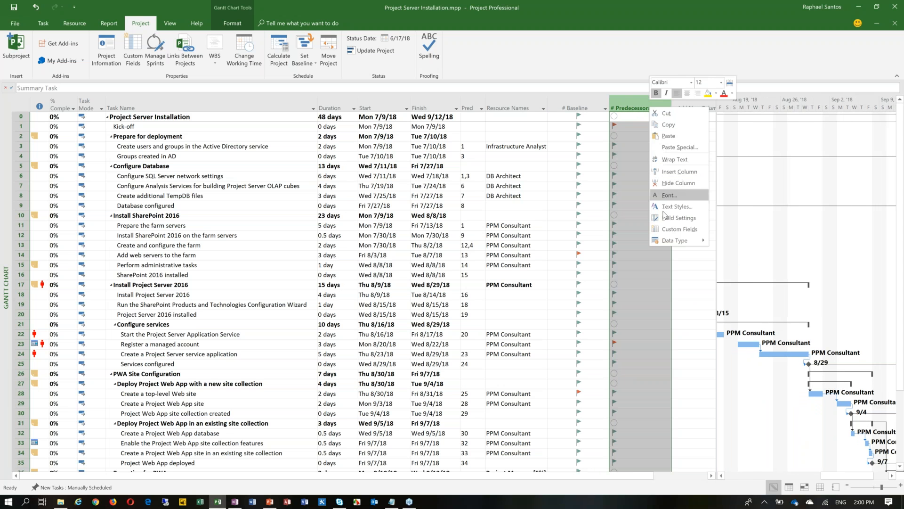
left_click(666, 218)
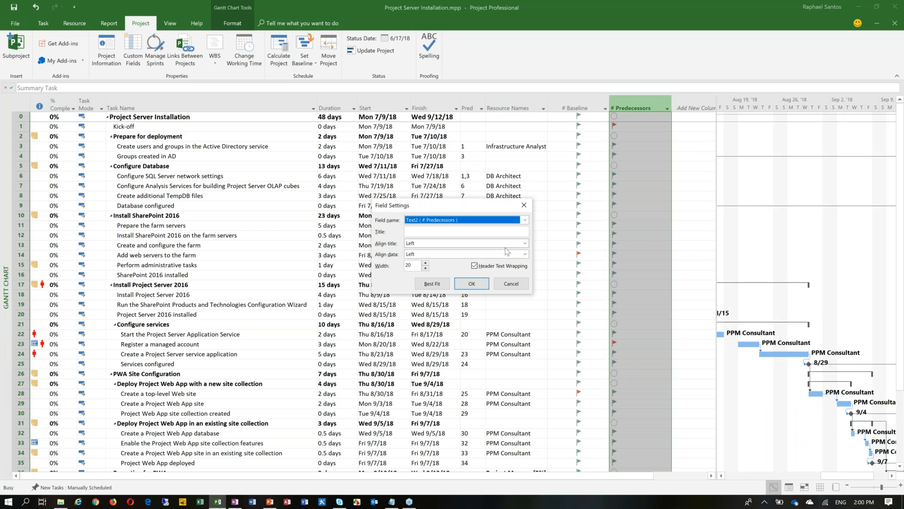
left_click(506, 244)
left_click(488, 251)
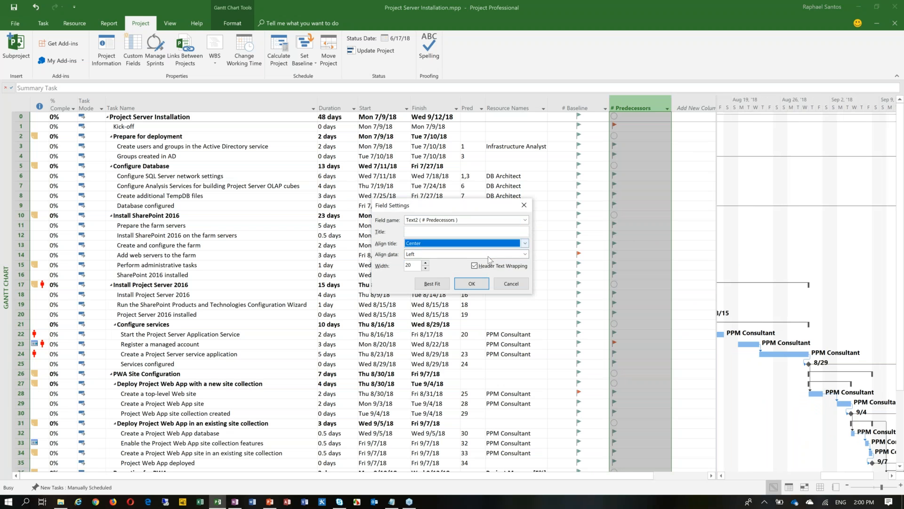
left_click(488, 256)
left_click(478, 263)
left_click(472, 284)
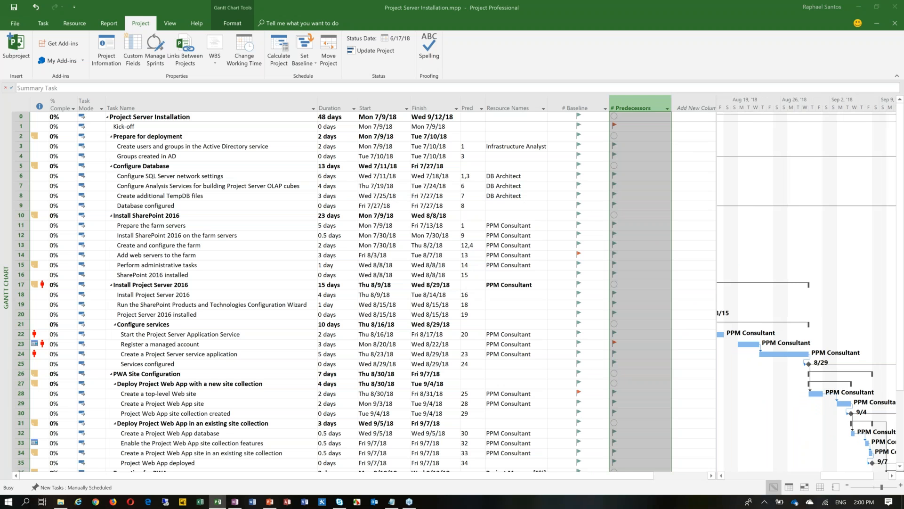
left_click(212, 126)
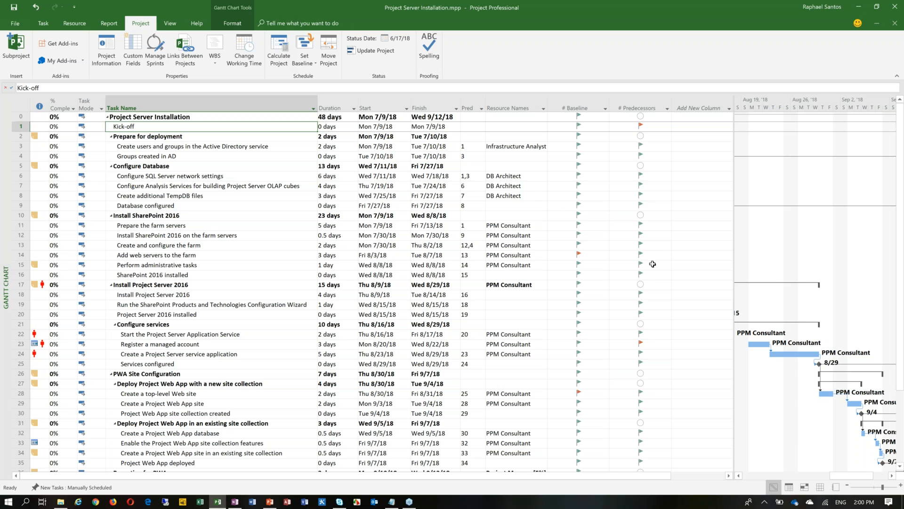
Check the indicators down to the last task and close Project Server Installation.mpp without saving the changes.
scroll(652, 264, "down", 4)
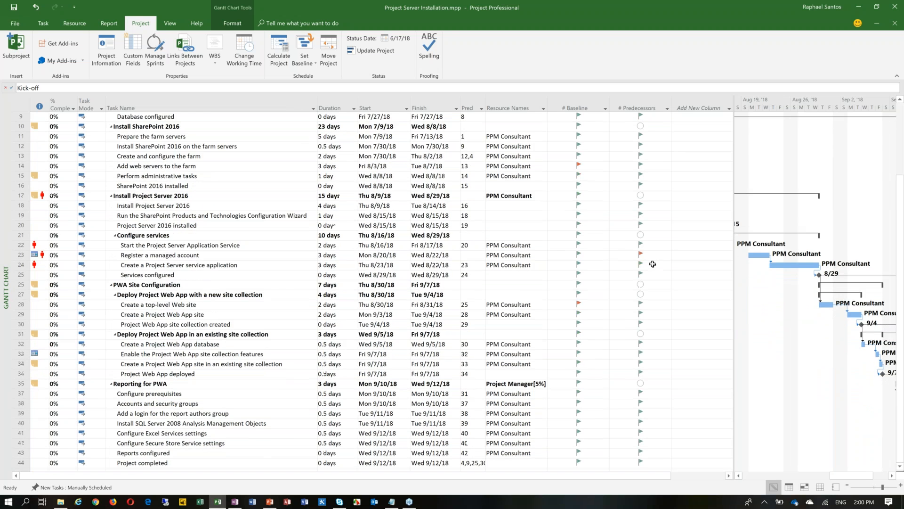
scroll(646, 216, "down", 1)
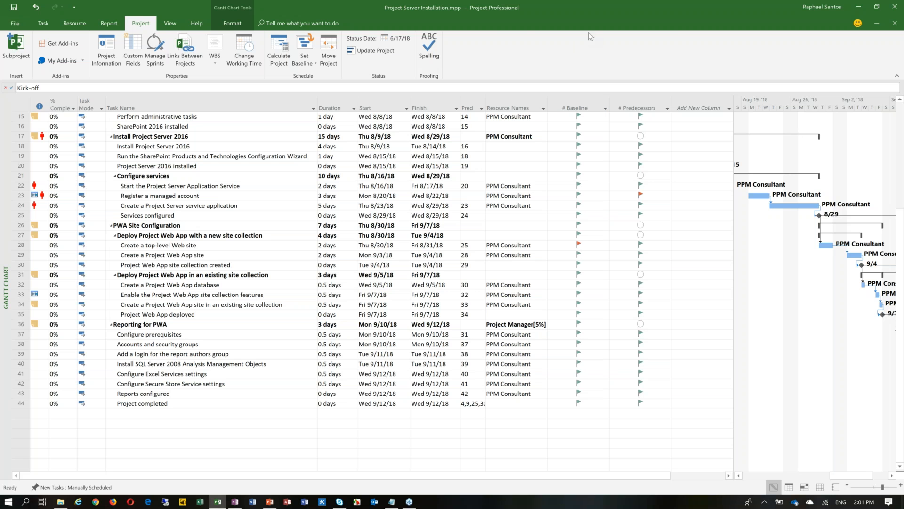
left_click(23, 22)
left_click(19, 181)
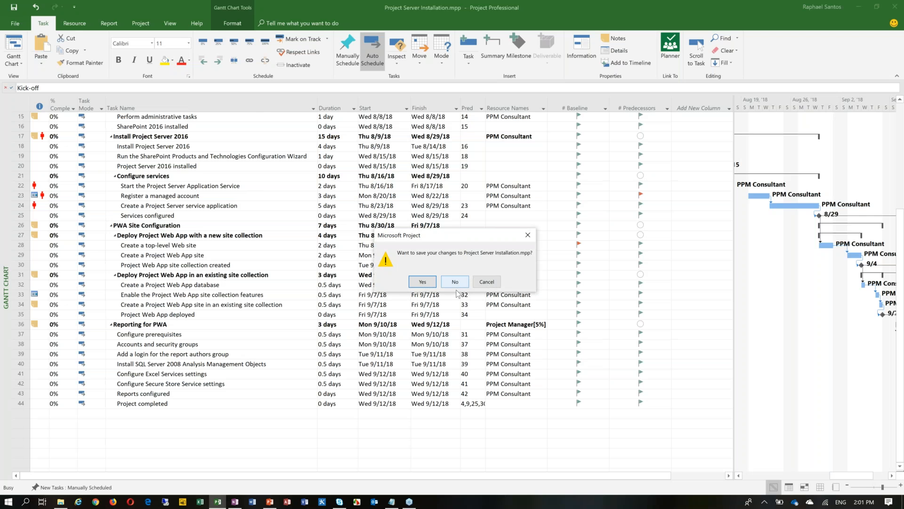
left_click(455, 282)
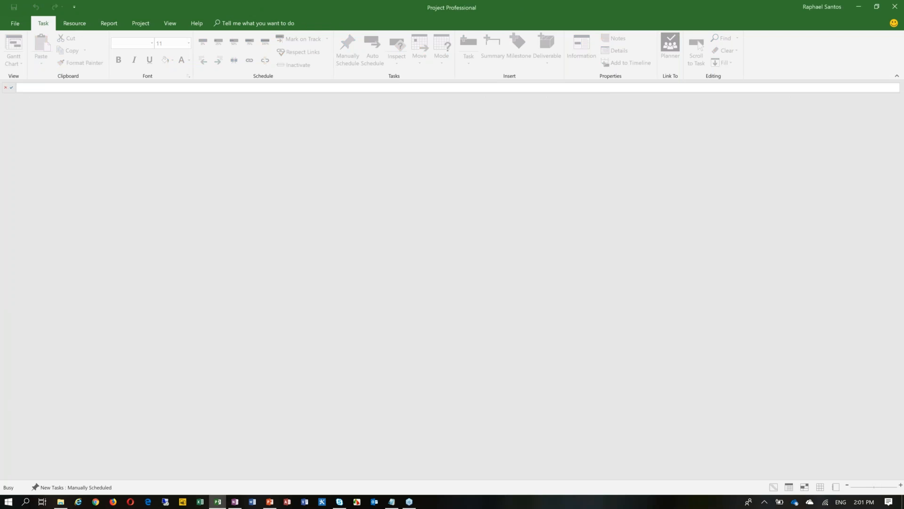
Open Project Server Installation_ final.mpp from the 09-18-18 Custom Formulas and Indicators, Part 3 folder in File Explorer.
left_click(16, 23)
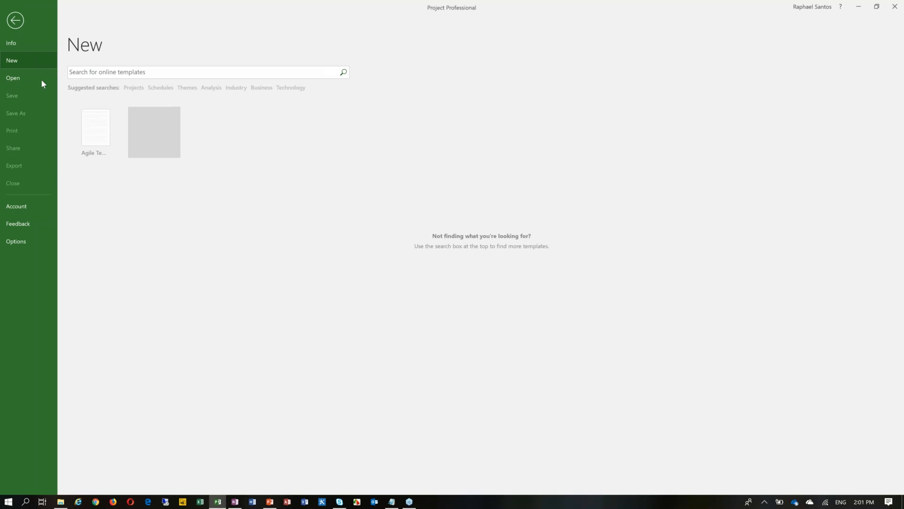
left_click(60, 501)
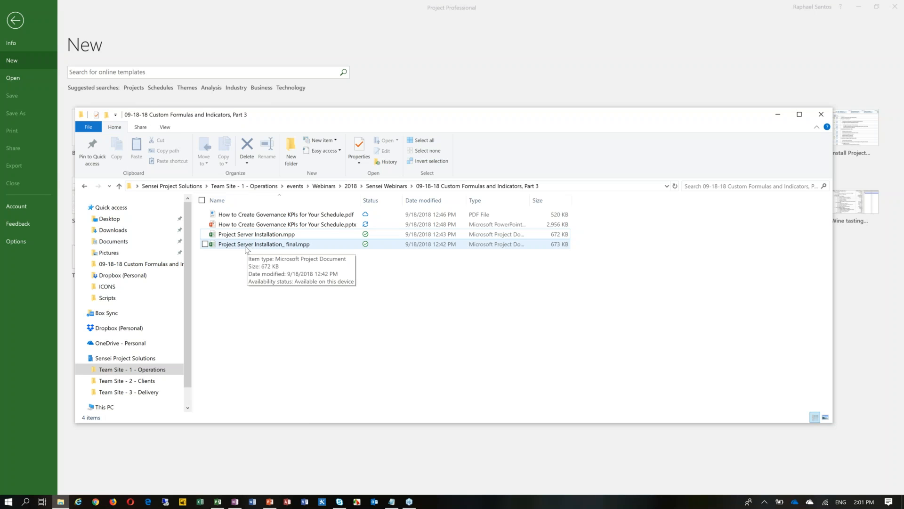
left_click(286, 248)
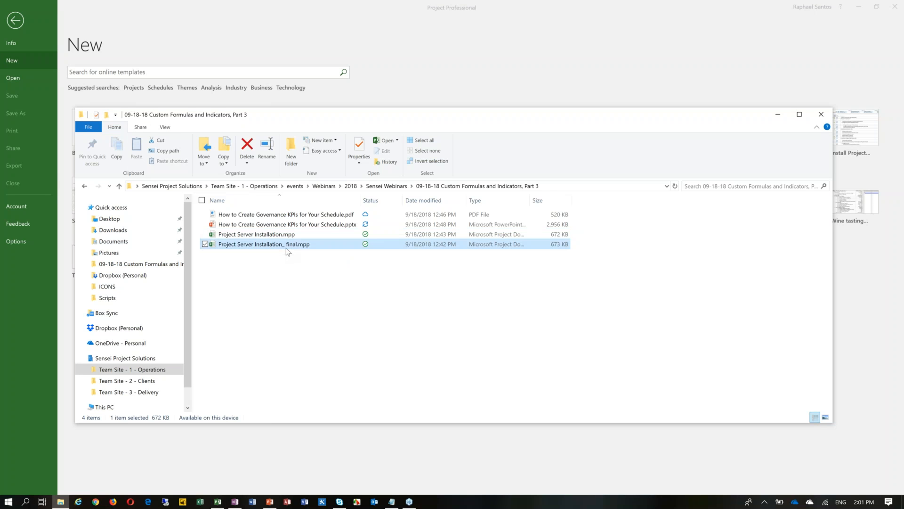
double_click(287, 247)
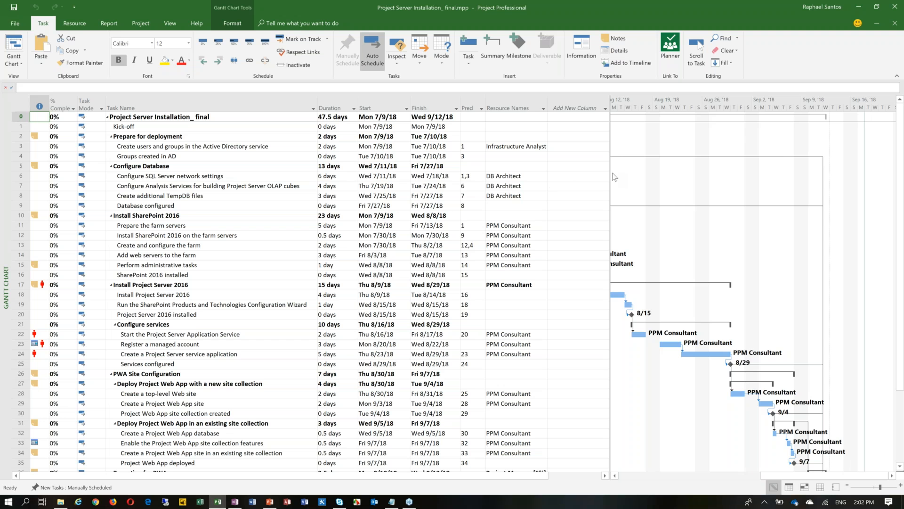
Widen the task table area beside the Gantt chart and apply the custom # Governance and Compliance table.
left_click_drag(611, 181, 778, 197)
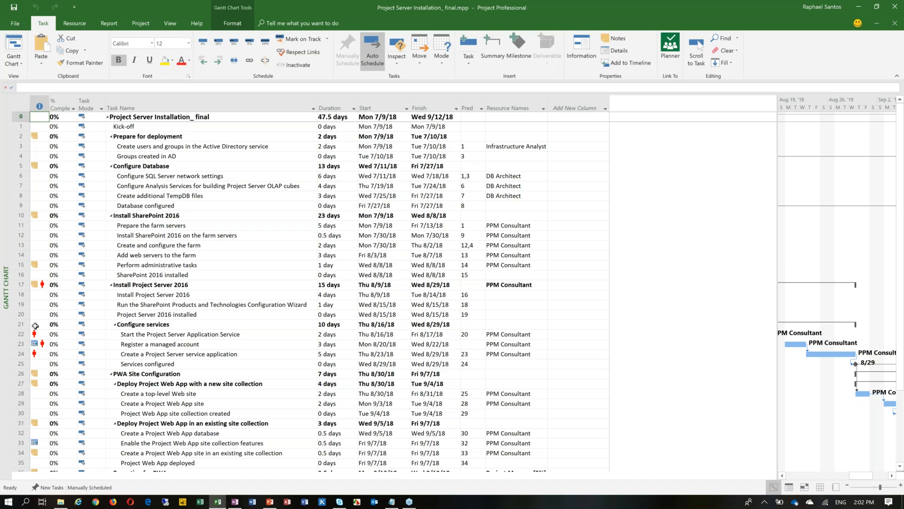
left_click(169, 22)
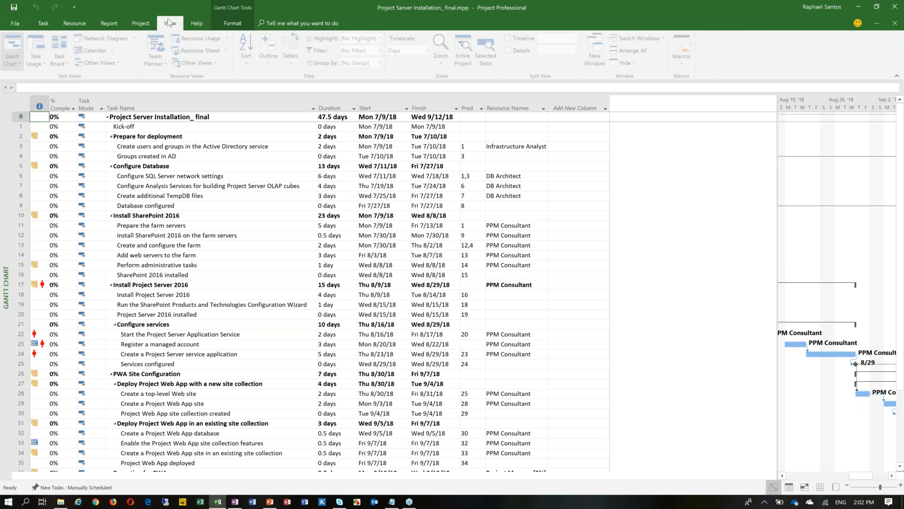
left_click(291, 52)
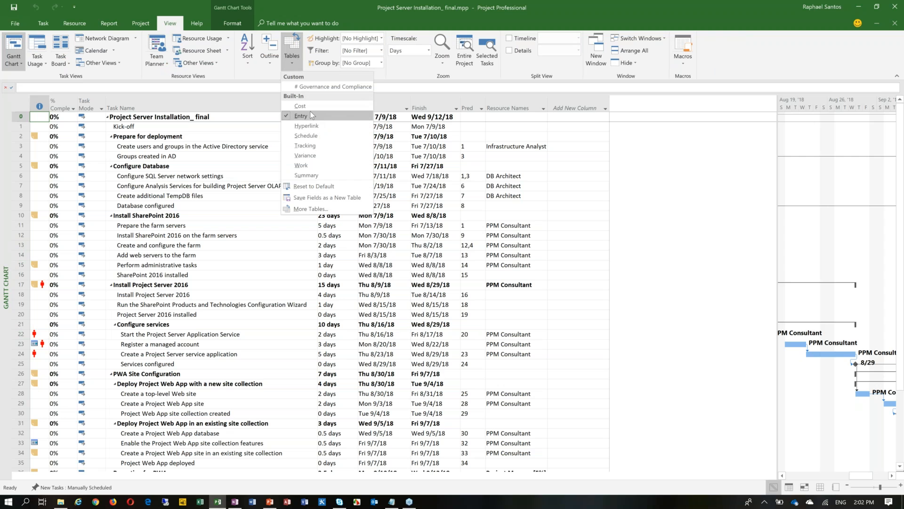
left_click(437, 250)
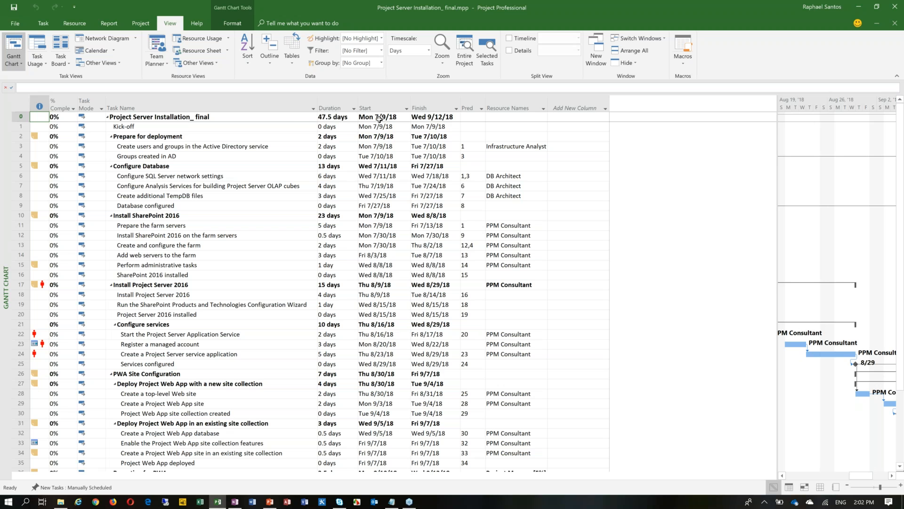
left_click(297, 63)
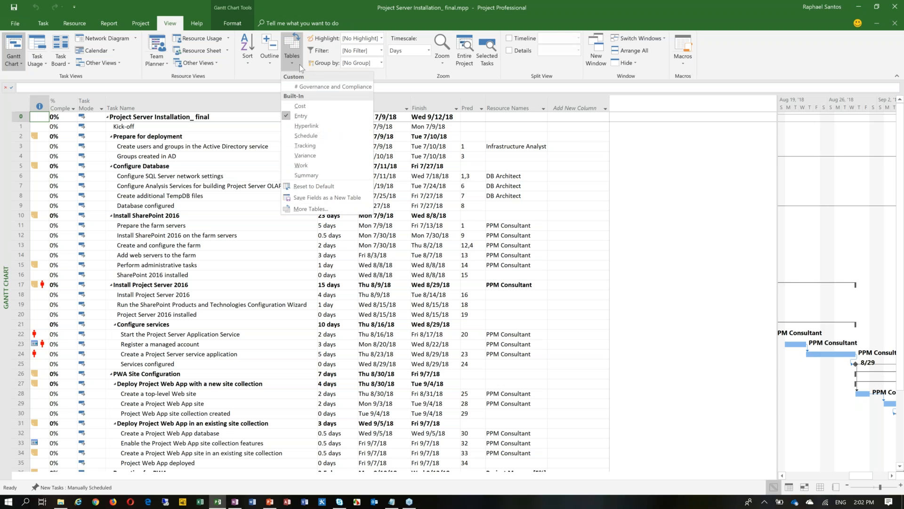
left_click(330, 86)
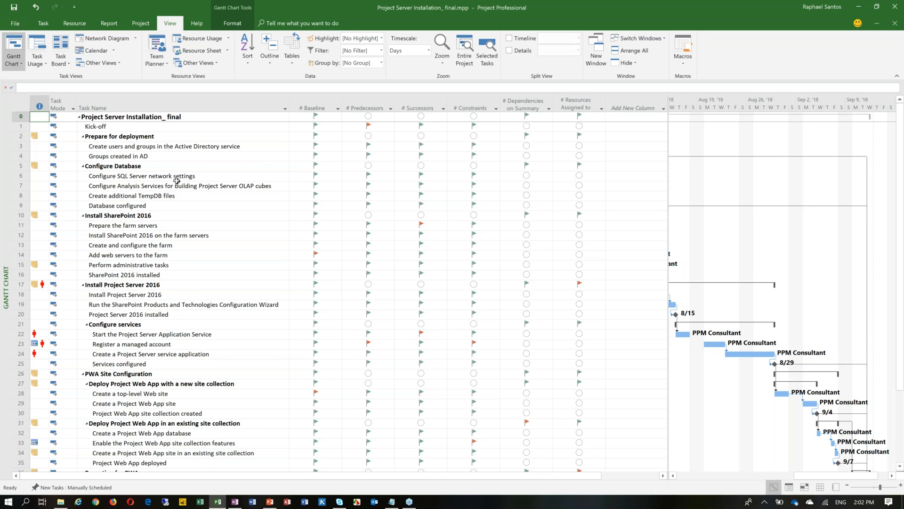
left_click(193, 124)
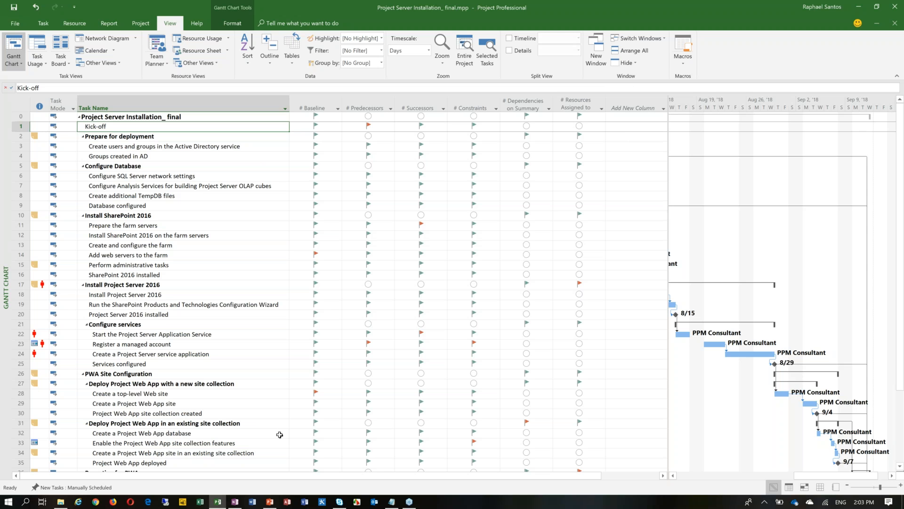
Switch to the governance KPIs presentation in PowerPoint, display the About Your Presenter slide and collapse the notes area below it.
left_click(269, 503)
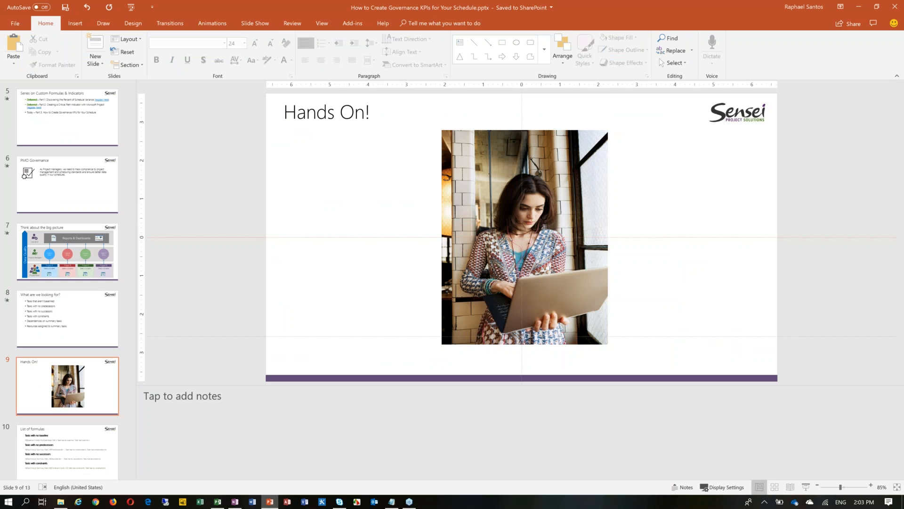
scroll(111, 404, "down", 1)
scroll(111, 404, "down", 1)
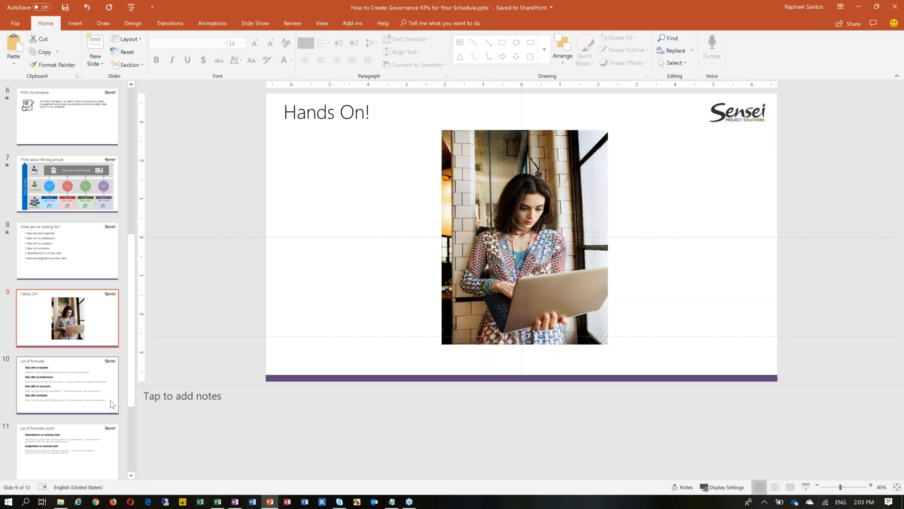
scroll(110, 401, "down", 2)
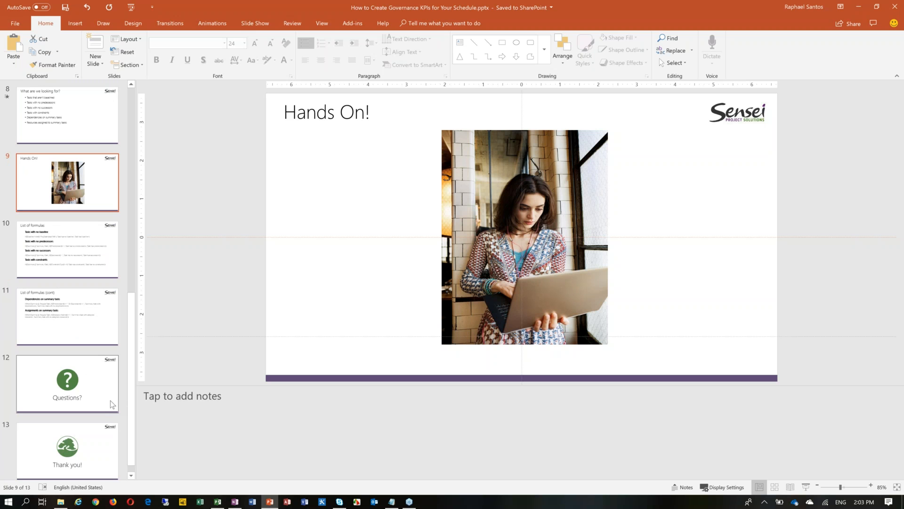
scroll(111, 350, "up", 7)
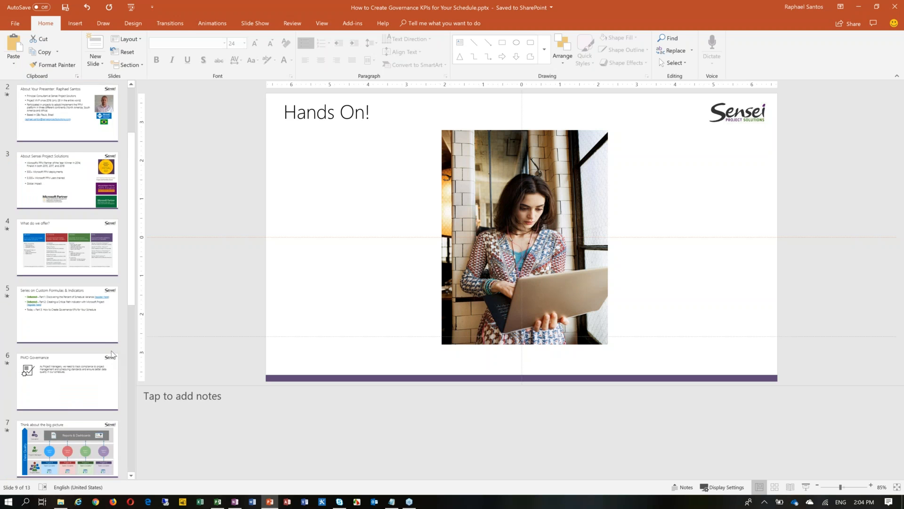
left_click(67, 153)
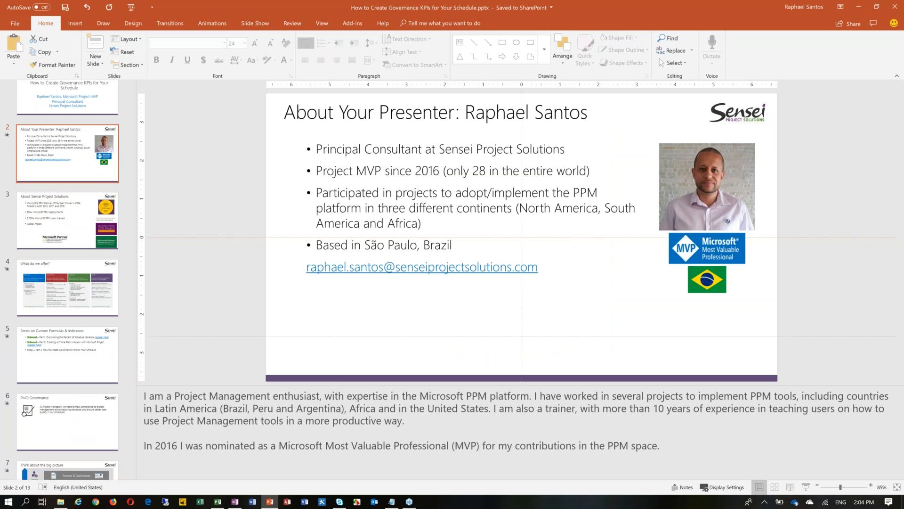
left_click_drag(329, 386, 327, 478)
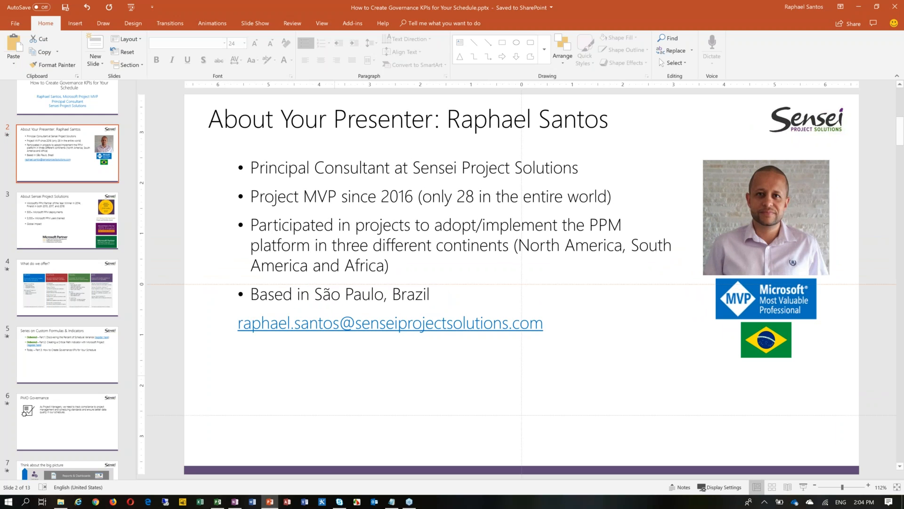